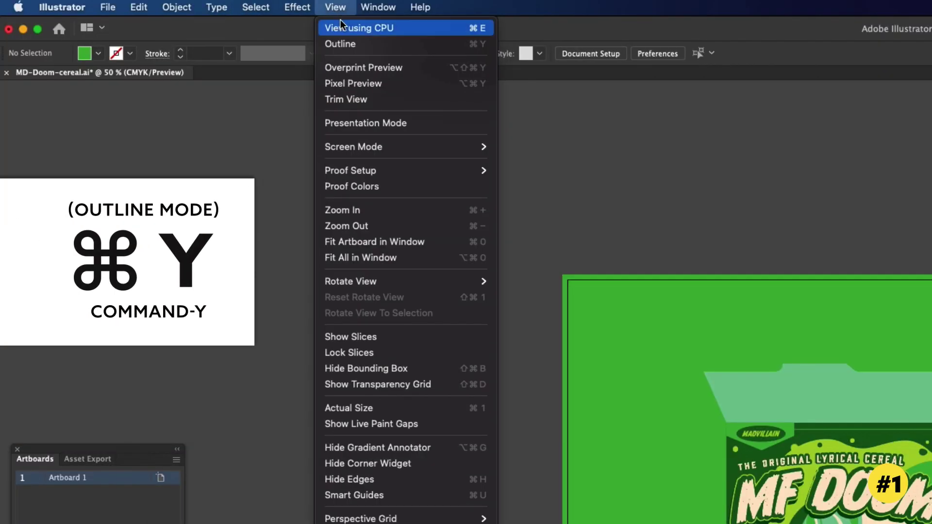
Step: Open the View menu to reach outline mode for the cereal box artwork
left_click(377, 43)
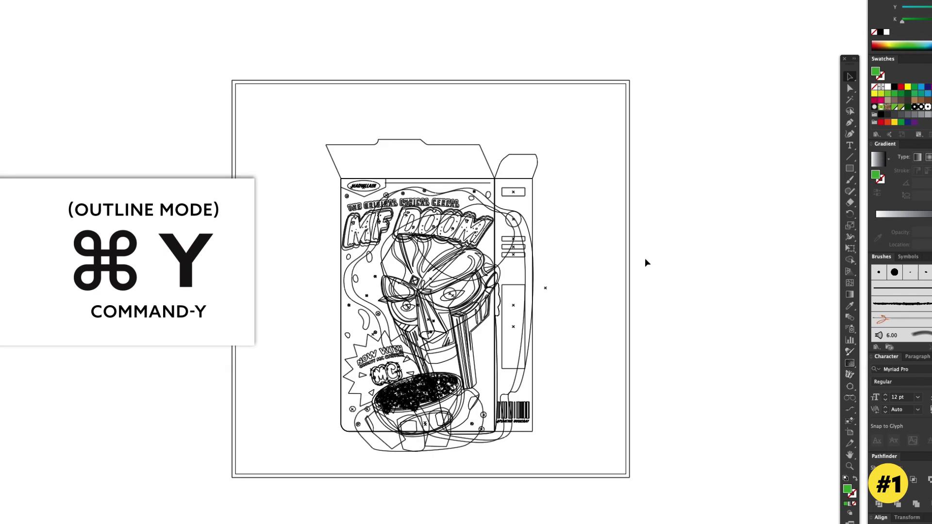
Step: Toggle outline mode with Ctrl+Y and zoom in on the cereal box paths
key("ctrl+y")
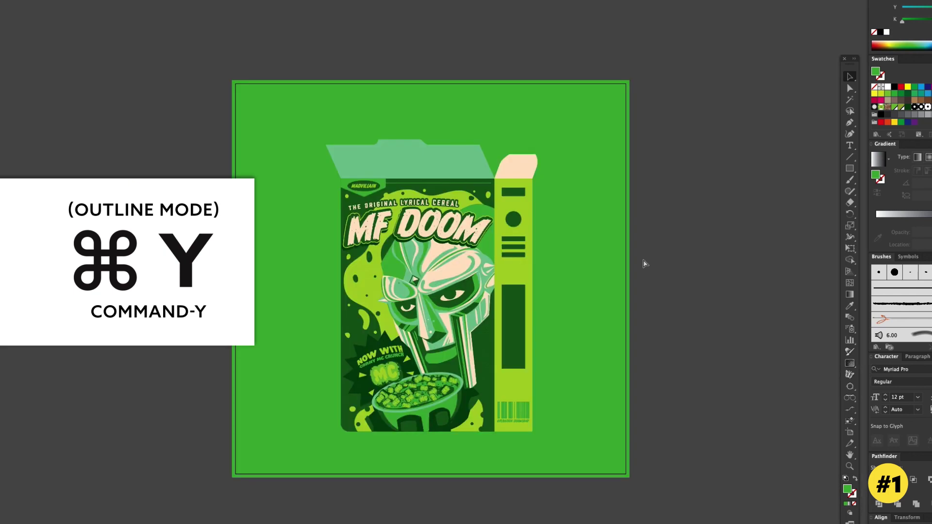
key("ctrl+plus")
key("ctrl+y")
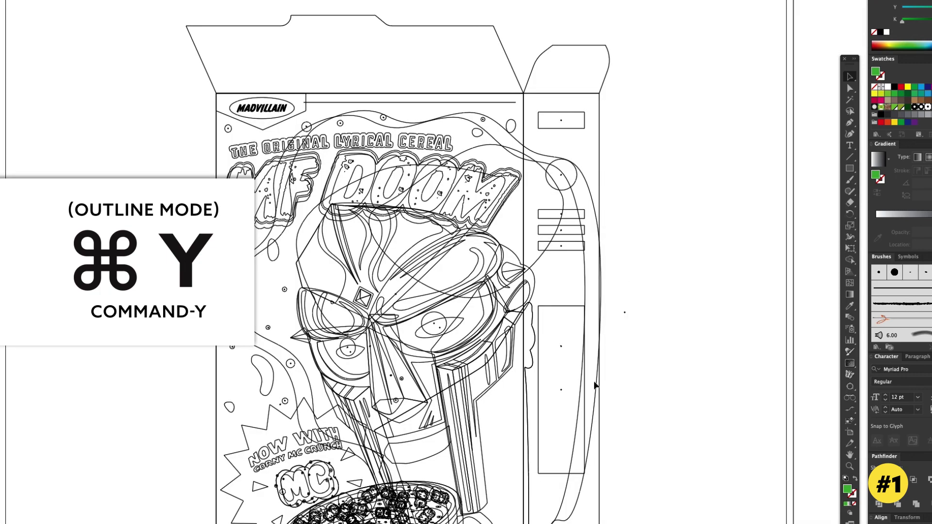
scroll(633, 284, "down", 2)
scroll(636, 219, "down", 3)
scroll(637, 174, "down", 2)
scroll(638, 173, "up", 2)
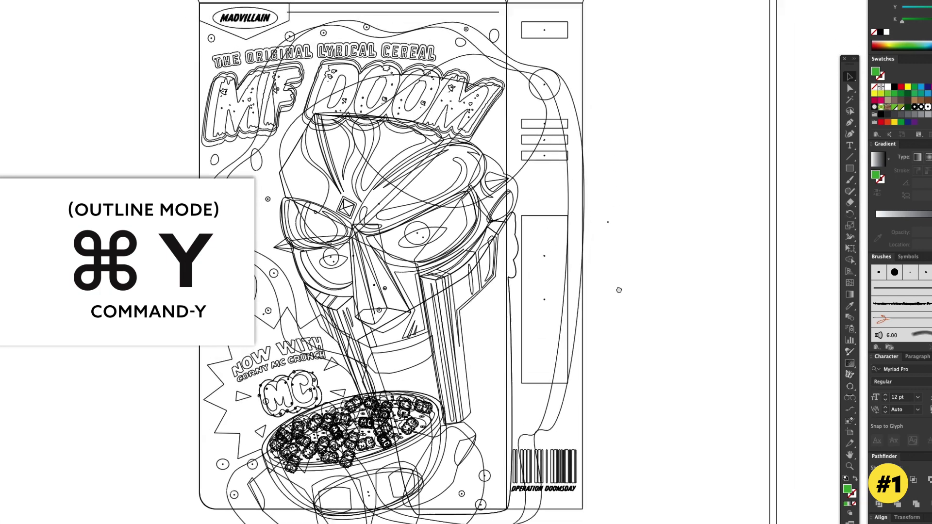
scroll(626, 219, "up", 2)
scroll(606, 291, "up", 1)
Step: Marquee-select the MF DOOM title paths and inspect the bowl outlines before restoring full-colour preview
left_click_drag(619, 86, 508, 219)
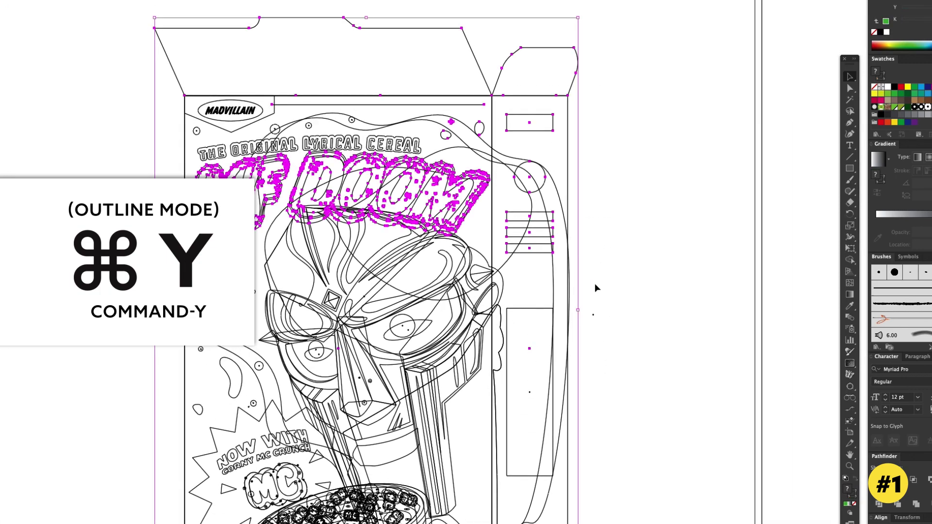
mouse_move(624, 358)
left_mouse_down()
mouse_move(645, 198)
mouse_move(243, 476)
left_mouse_up()
left_click(655, 289)
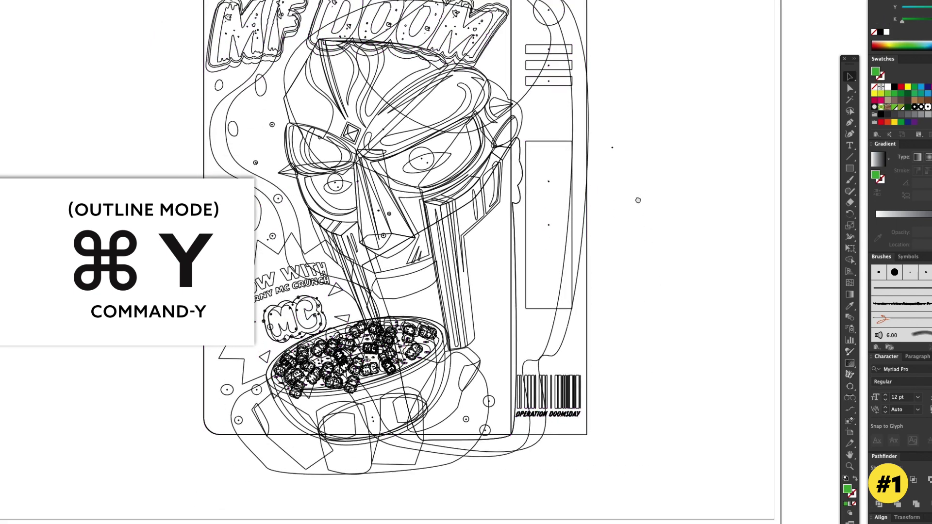
scroll(632, 316, "up", 5)
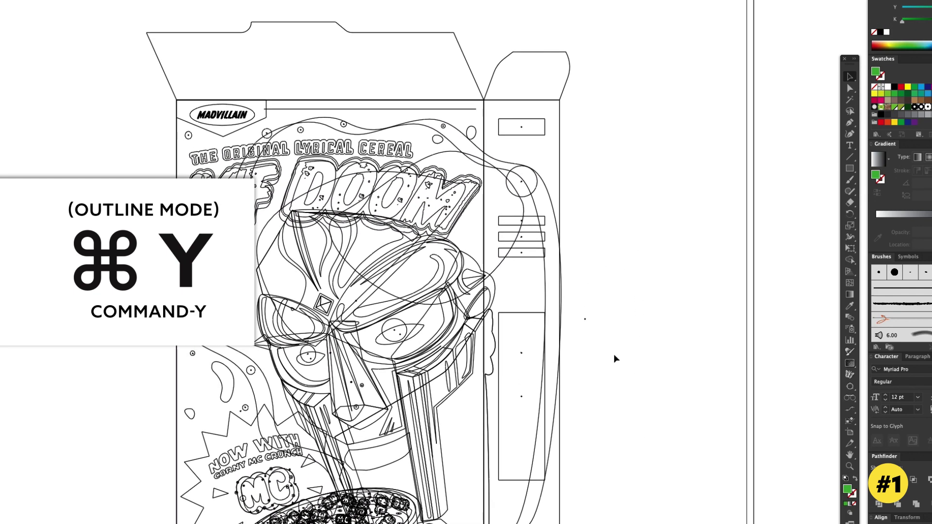
key("ctrl+minus")
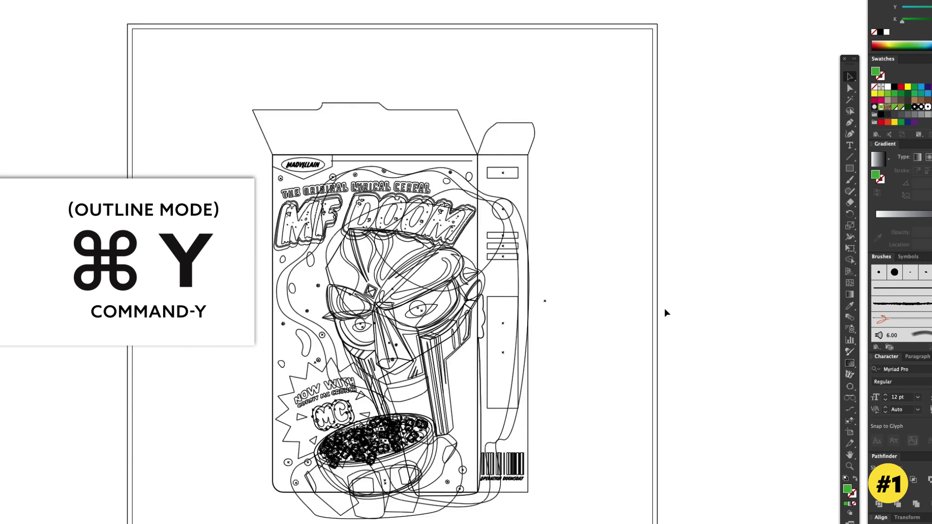
key("ctrl+y")
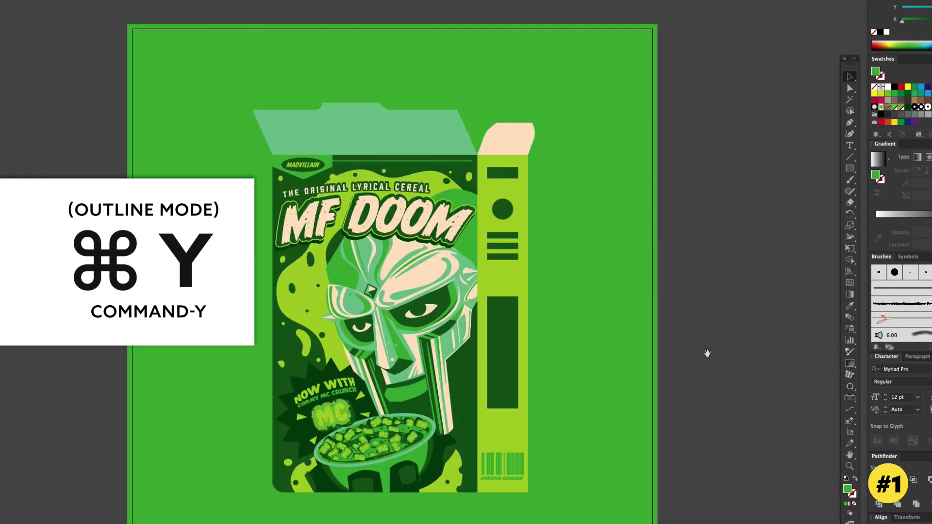
left_click_drag(708, 354, 709, 329)
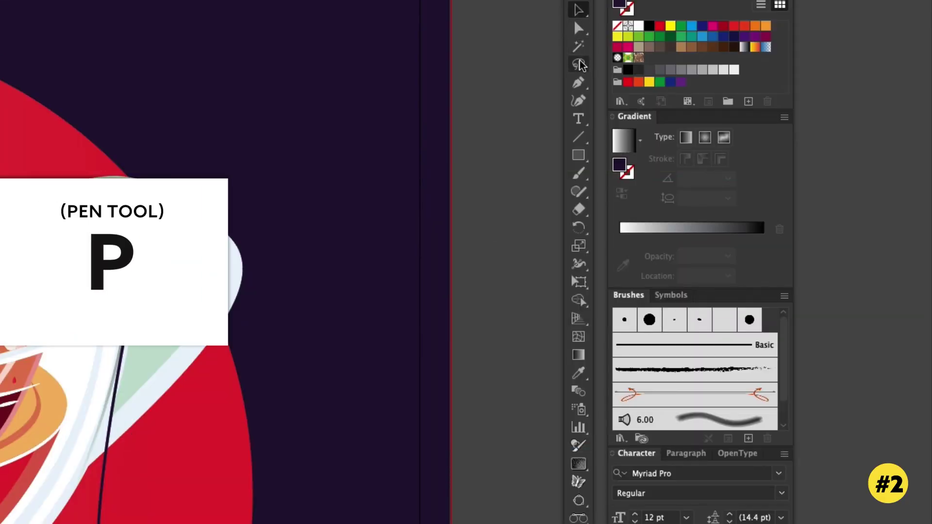
Step: Draw a closed leaf shape beside the rose stem with the Pen tool
left_click(580, 83)
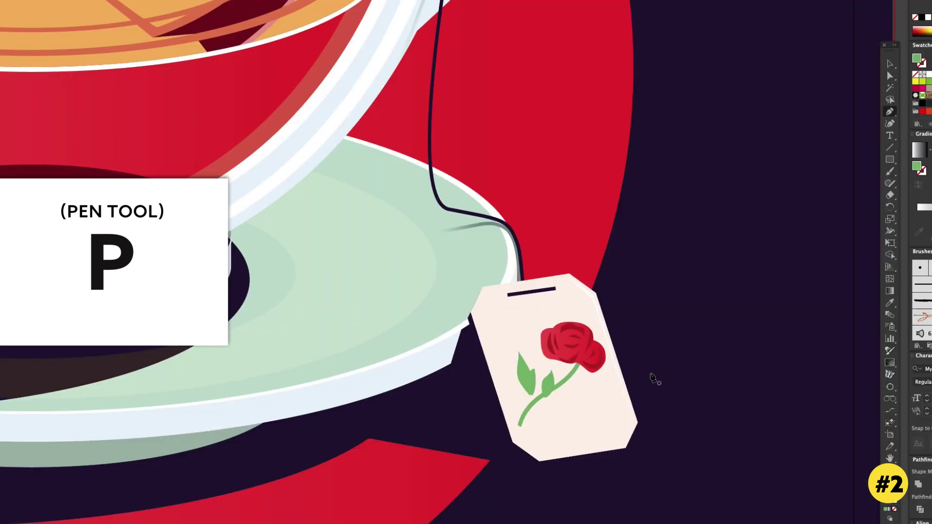
left_click(552, 412)
left_click(572, 423)
left_click(588, 419)
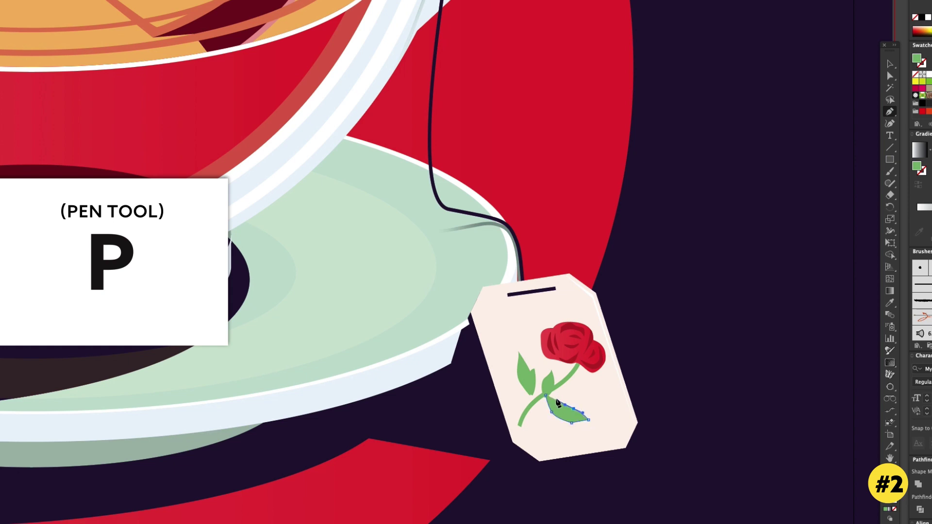
left_click(565, 404)
Step: Draw a second closed leaf higher up the stem
left_click(558, 386)
left_click(575, 385)
left_click(581, 383)
left_click(564, 392)
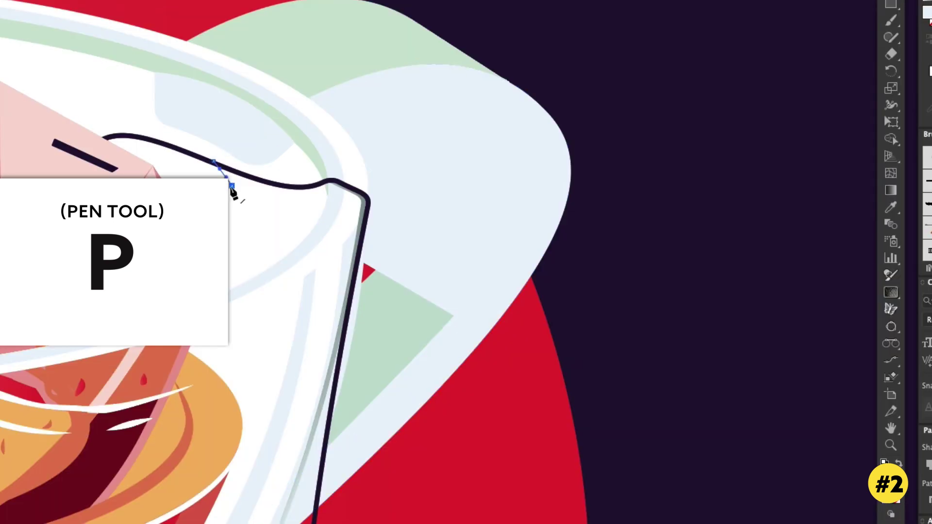
Step: Drag four curved anchors tracing the teacup handle's top, bend and outer edge
left_click_drag(419, 99, 481, 102)
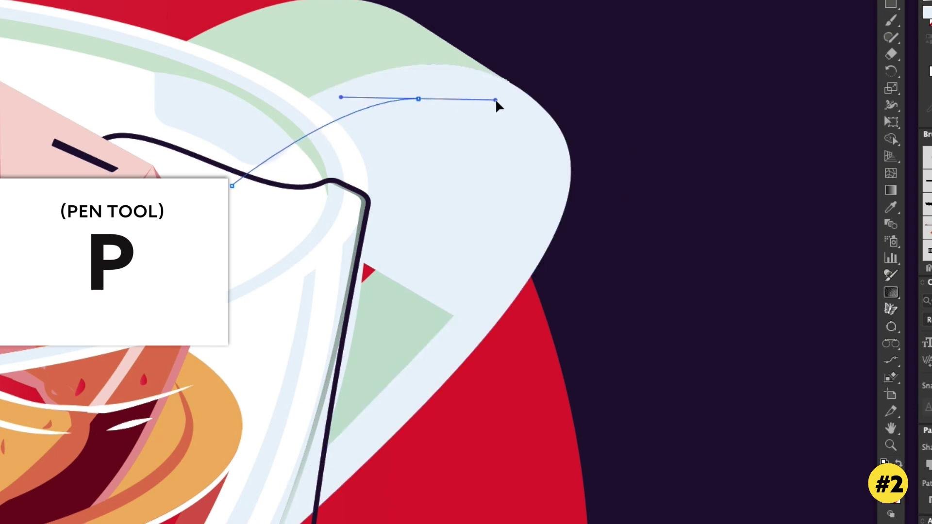
left_click_drag(521, 144, 534, 162)
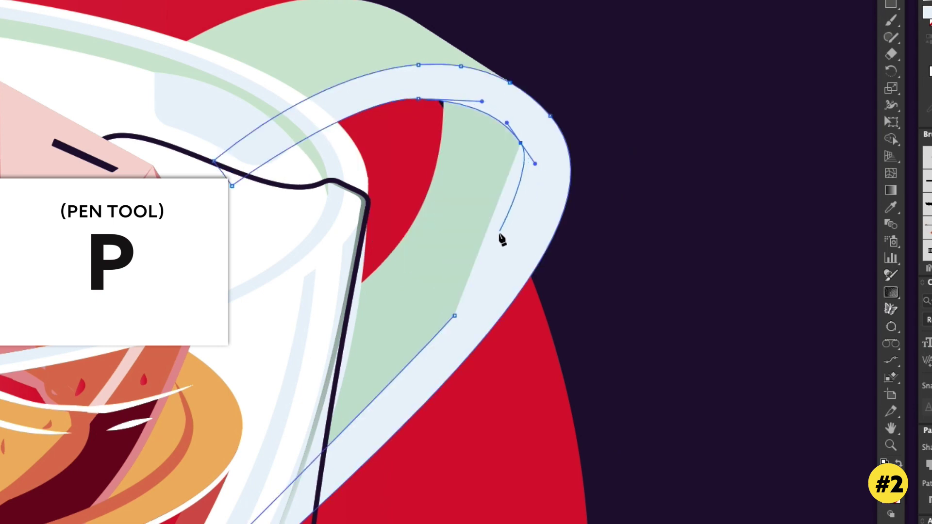
left_click_drag(454, 315, 415, 363)
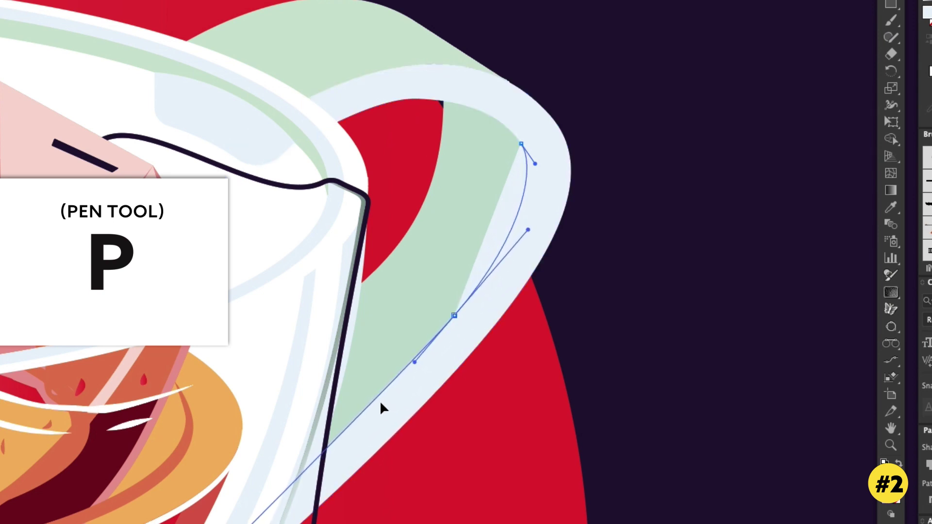
left_click_drag(394, 397, 382, 404)
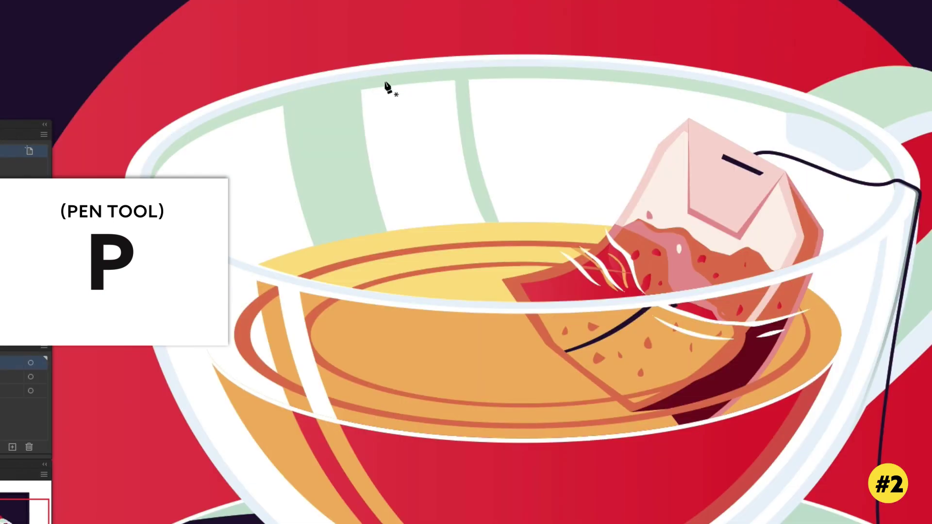
Step: Draw a thin closed glare stripe on the glass, then fit the whole artboard in view
left_click(385, 83)
left_click_drag(415, 228, 439, 267)
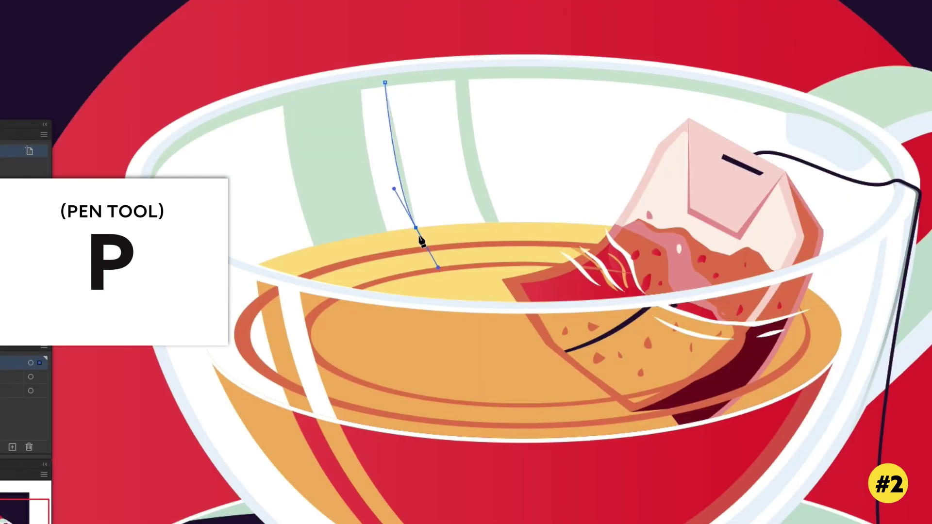
left_click(448, 225)
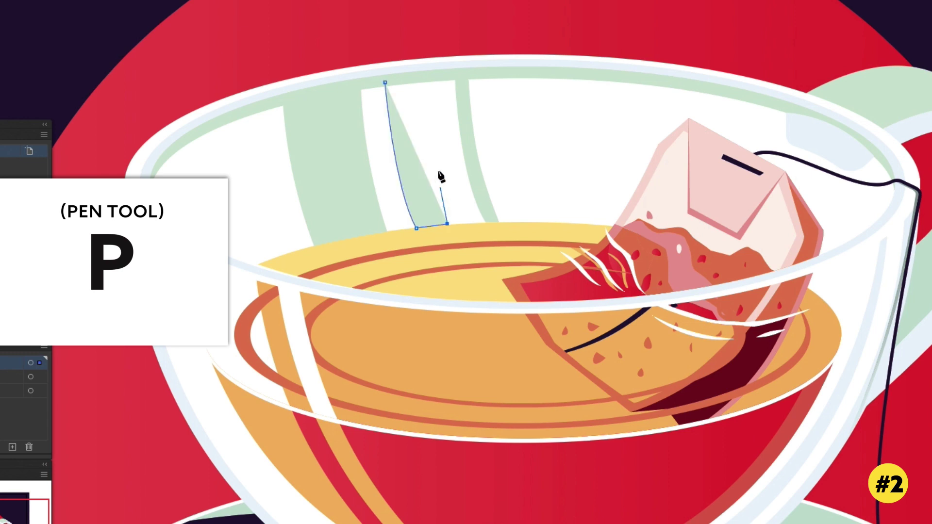
left_click_drag(413, 80, 419, 2)
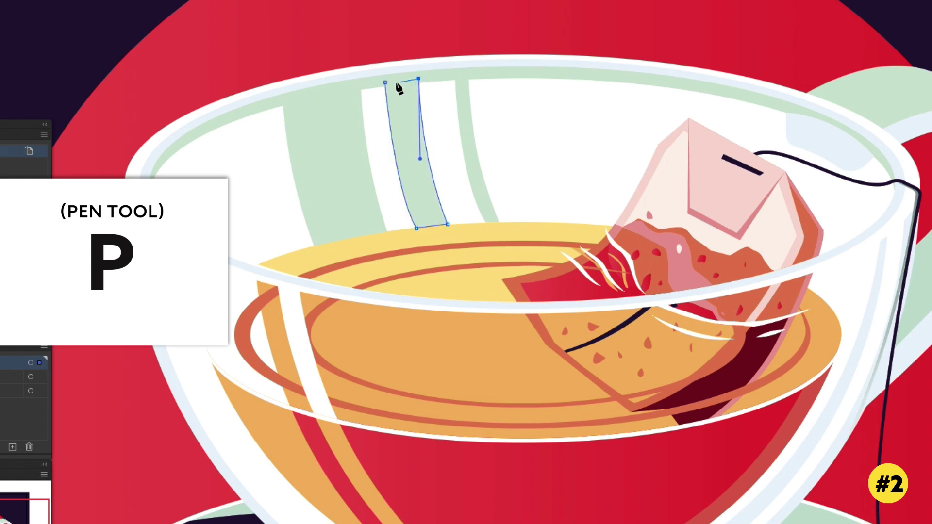
left_click(385, 83)
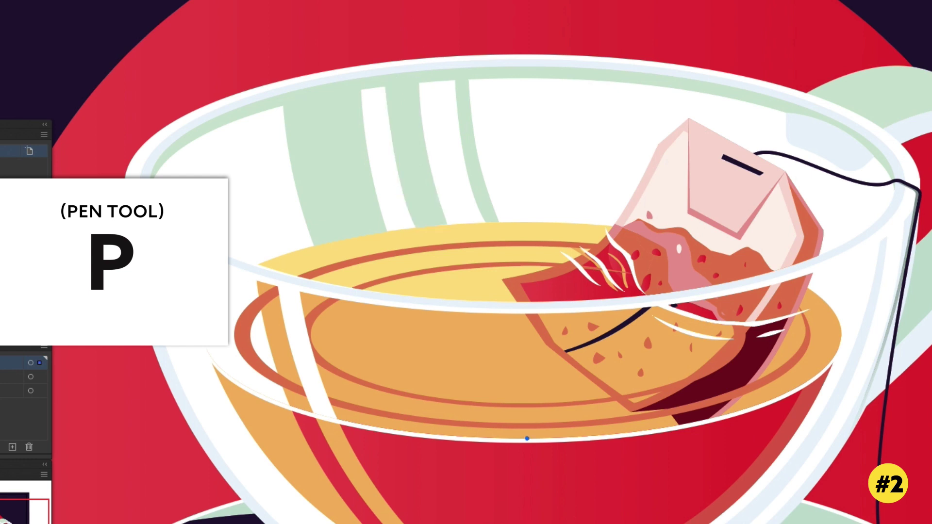
key("ctrl+0")
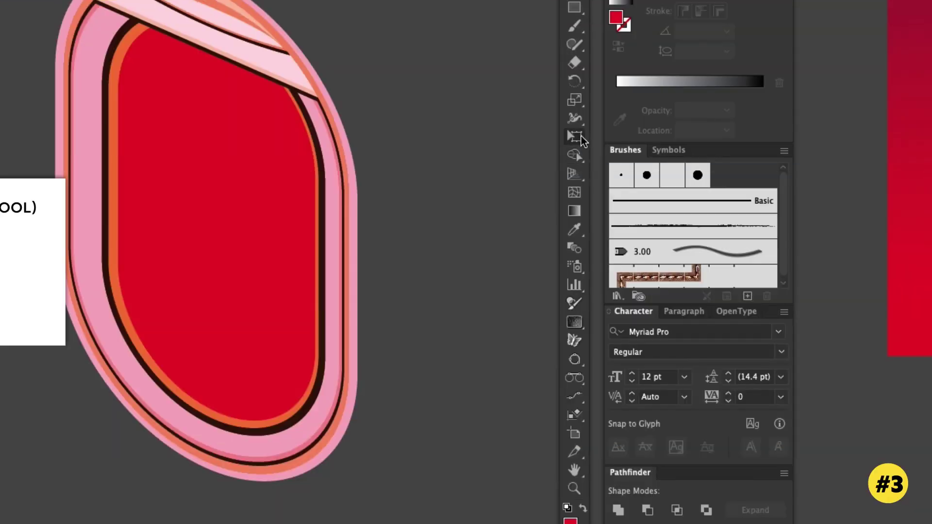
Step: Free-transform the rounded window shape, narrowing its left side and dropping its right side
left_click(577, 141)
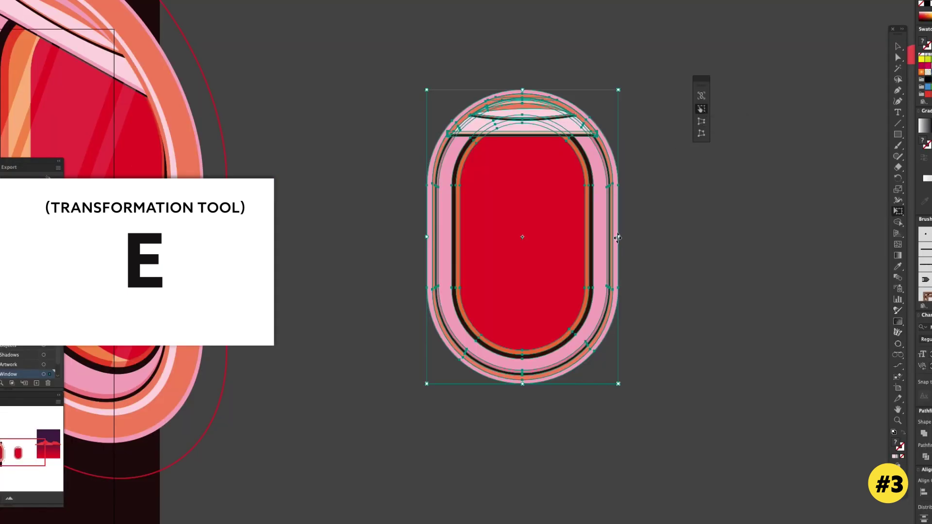
left_click_drag(617, 237, 615, 285)
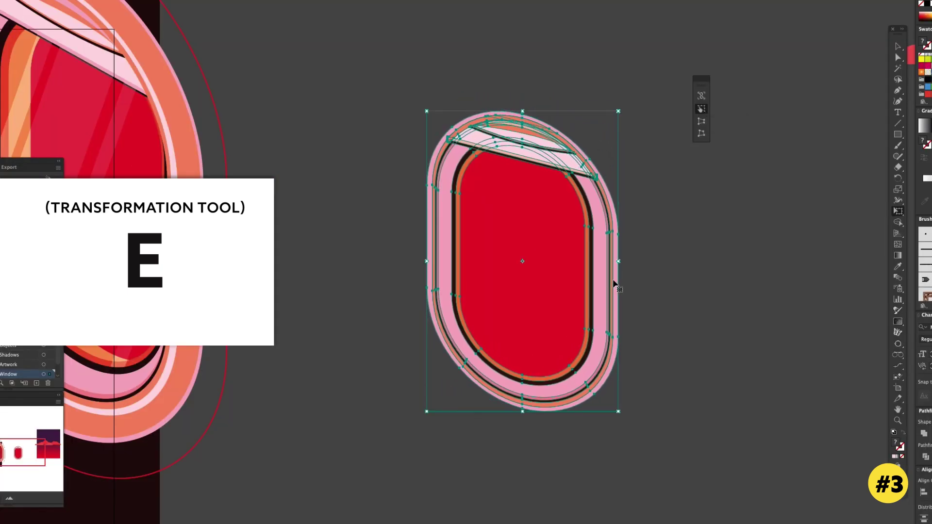
left_click_drag(426, 261, 439, 262)
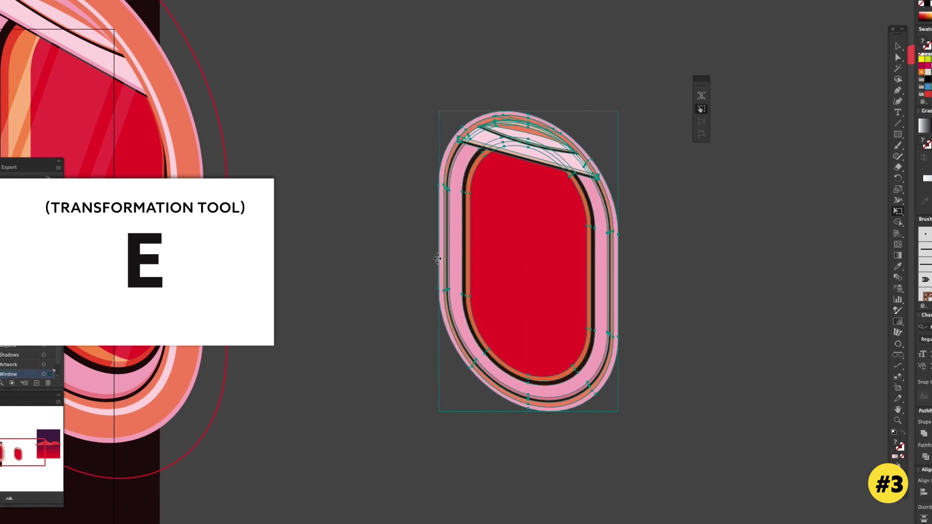
left_click_drag(618, 260, 618, 275)
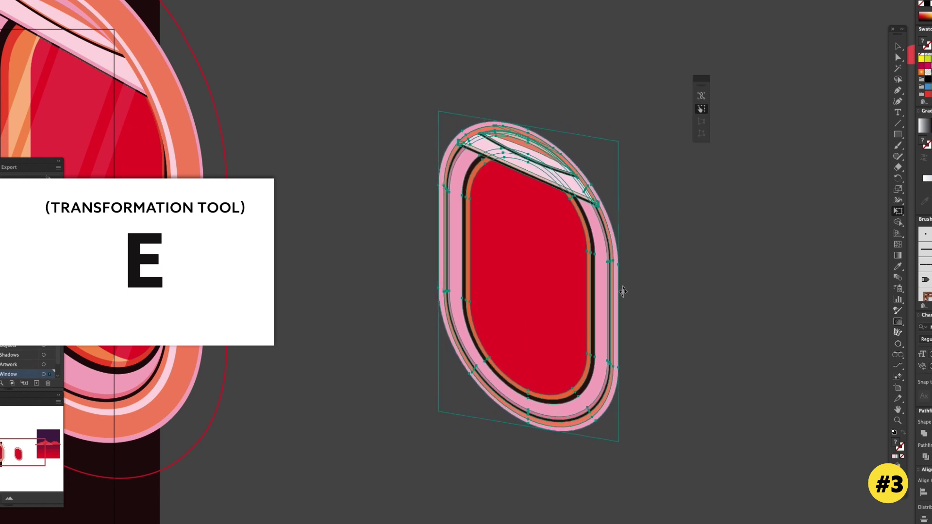
key("v")
left_click(642, 264)
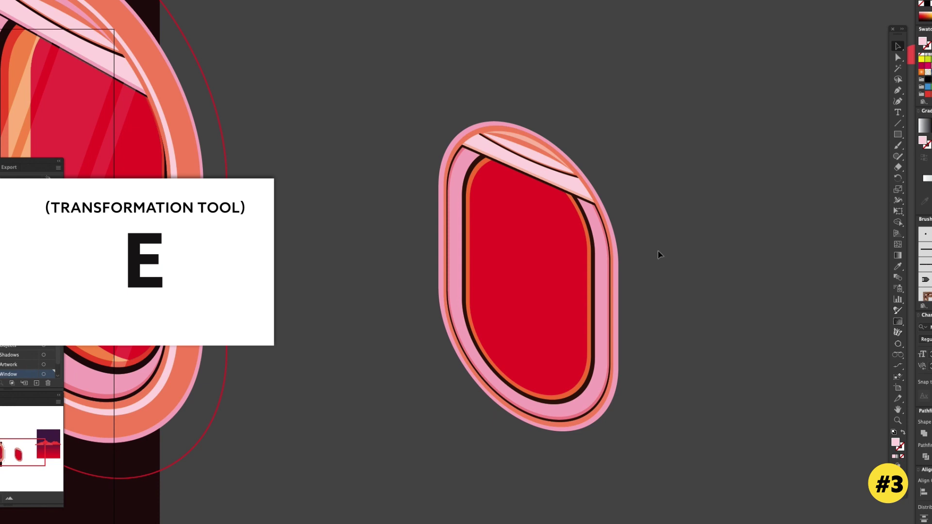
Step: Select the red pane and its surrounding rings with Direct Selection and nudge them right
key("ctrl+plus")
key("a")
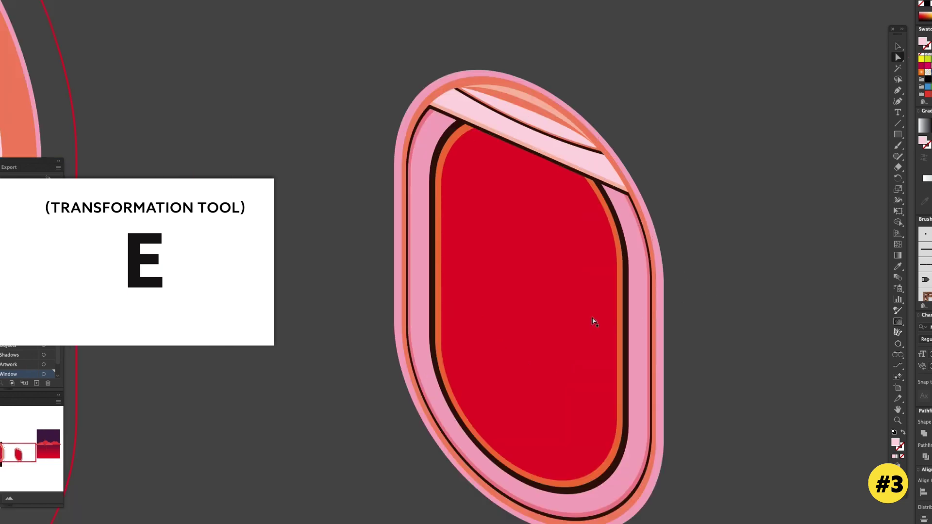
left_click(595, 321)
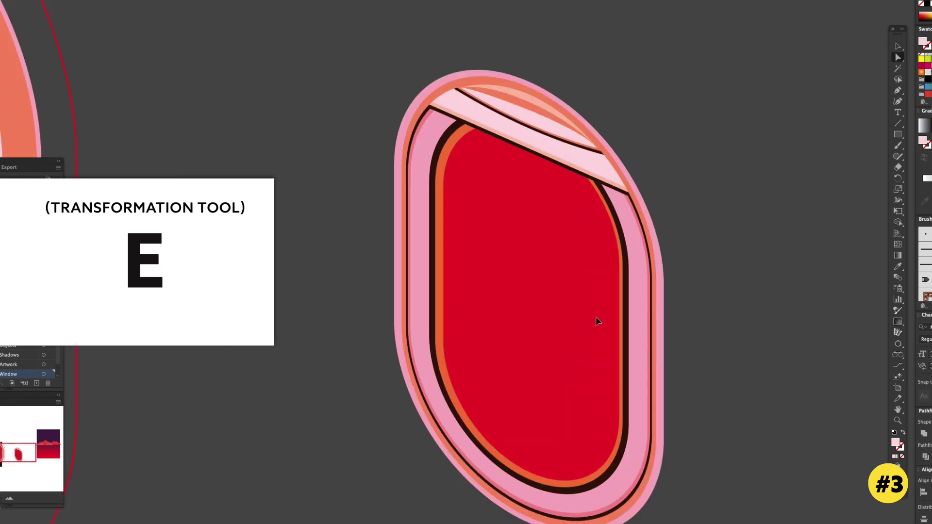
left_click(623, 298, "shift")
left_click(627, 295, "shift")
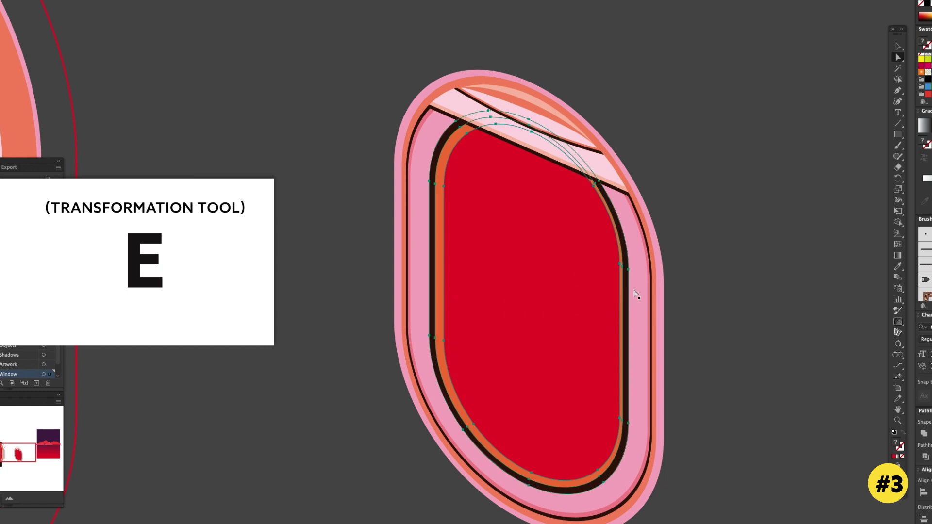
left_click_drag(626, 293, 633, 294)
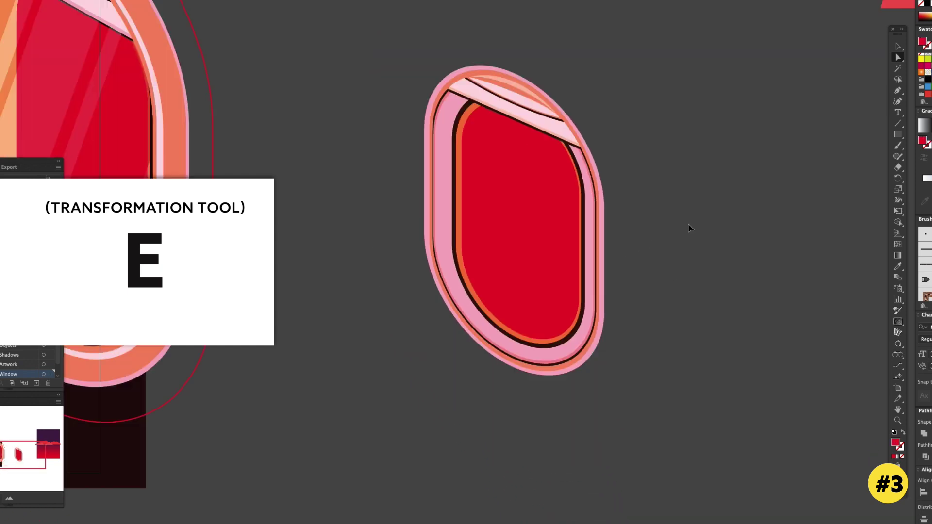
Step: Zoom and pan to the airplane window frame and select it
key("ctrl+minus")
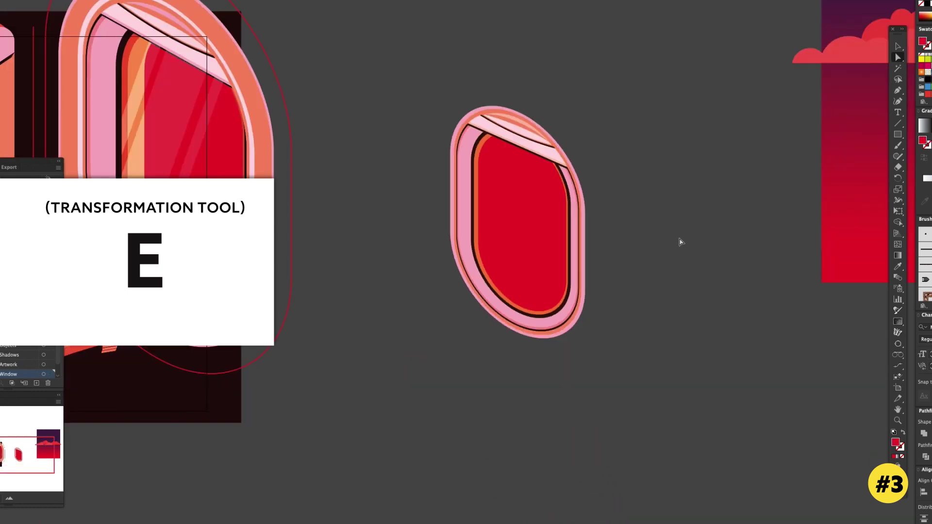
left_click_drag(672, 246, 797, 261)
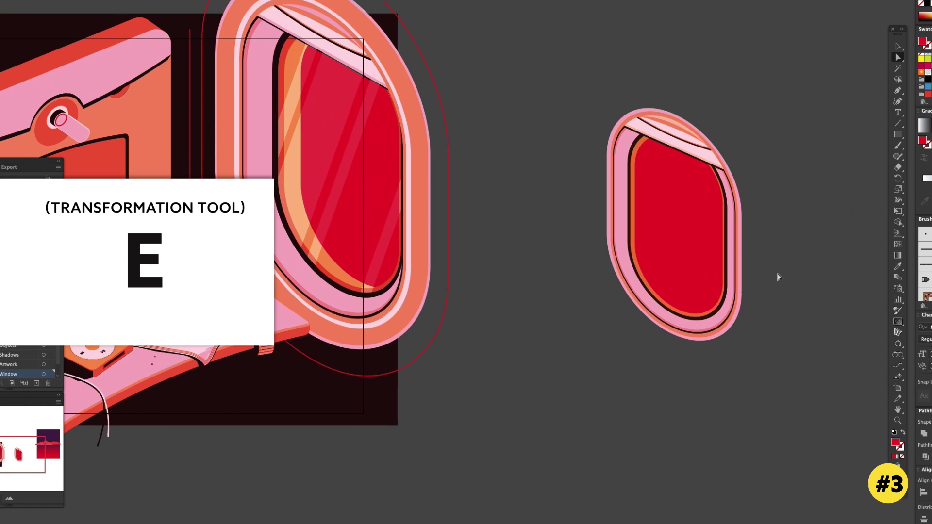
key("ctrl+plus")
key("ctrl+minus")
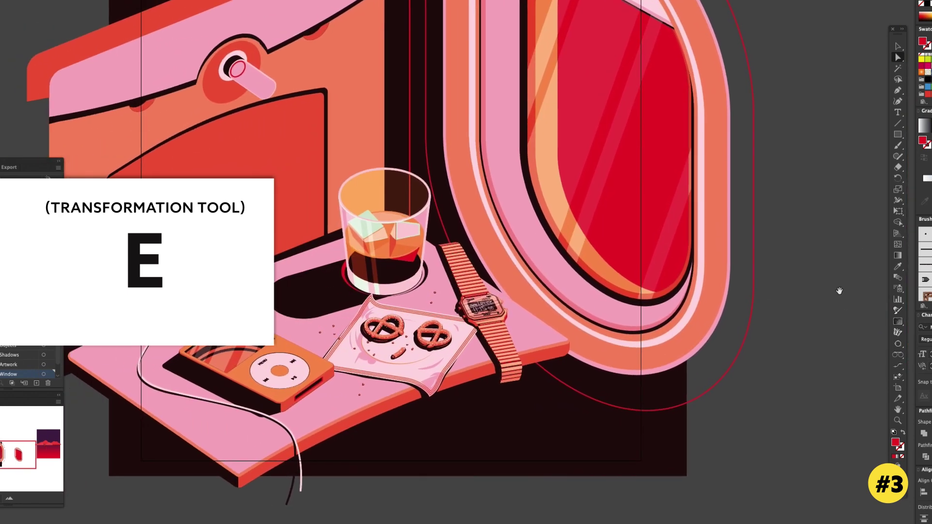
key("ctrl+plus")
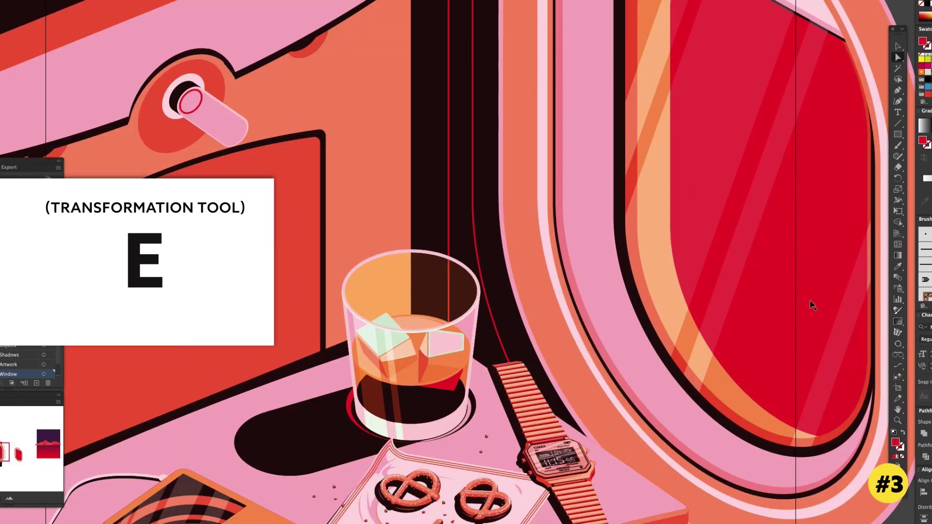
left_click_drag(816, 291, 644, 358)
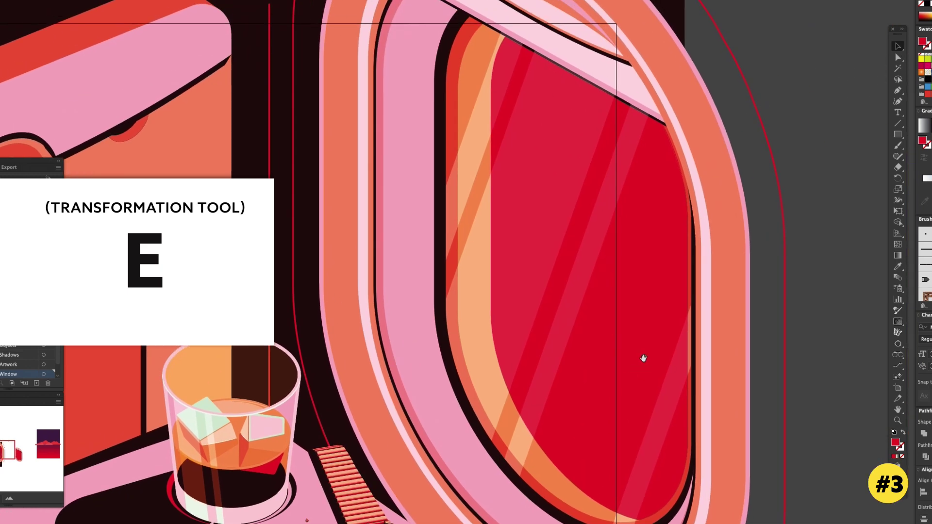
left_click(748, 271)
Step: Shear the frame with Free Transform so its right side drops, then deselect
key("ctrl+minus")
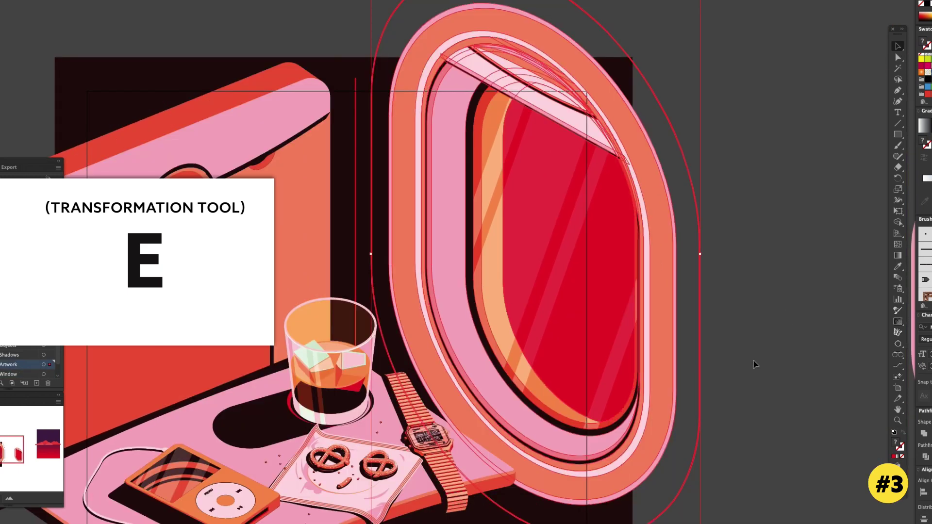
key("shift+e")
scroll(750, 330, "down", 3)
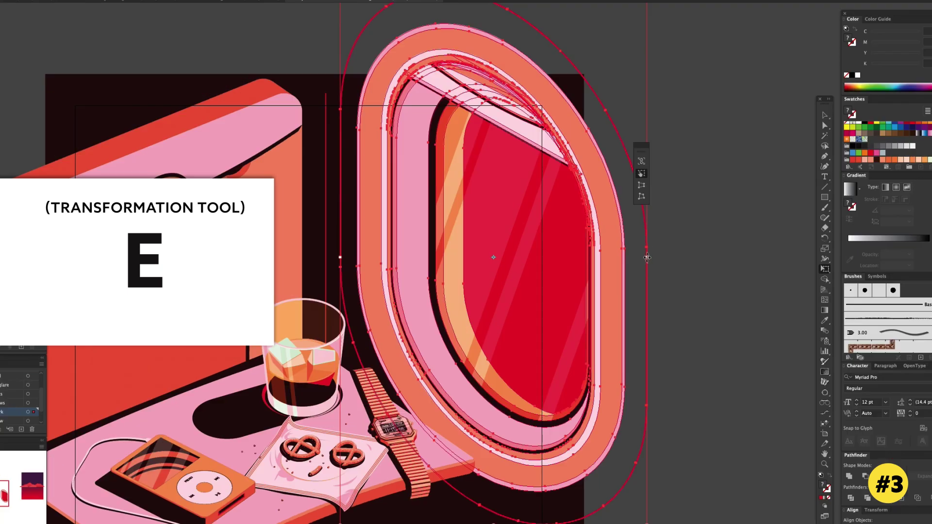
left_click_drag(647, 257, 647, 263)
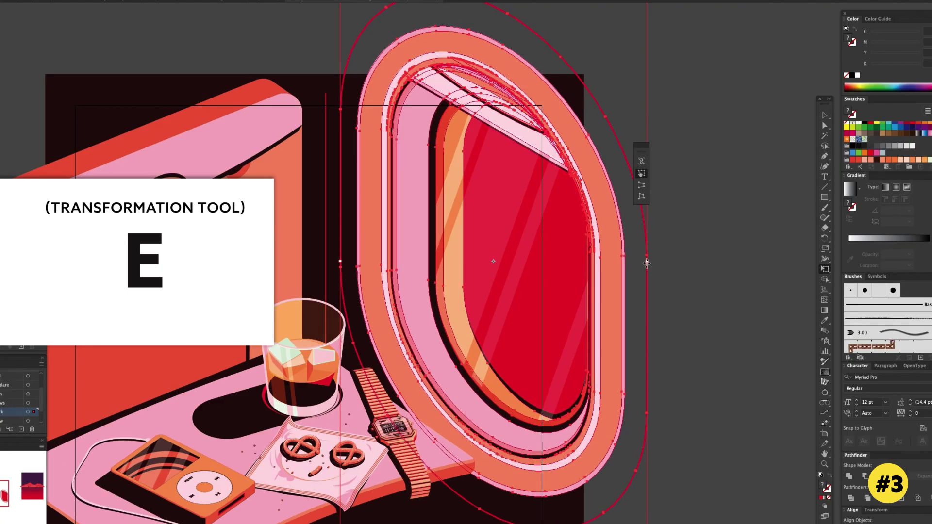
key("v")
left_click(663, 248)
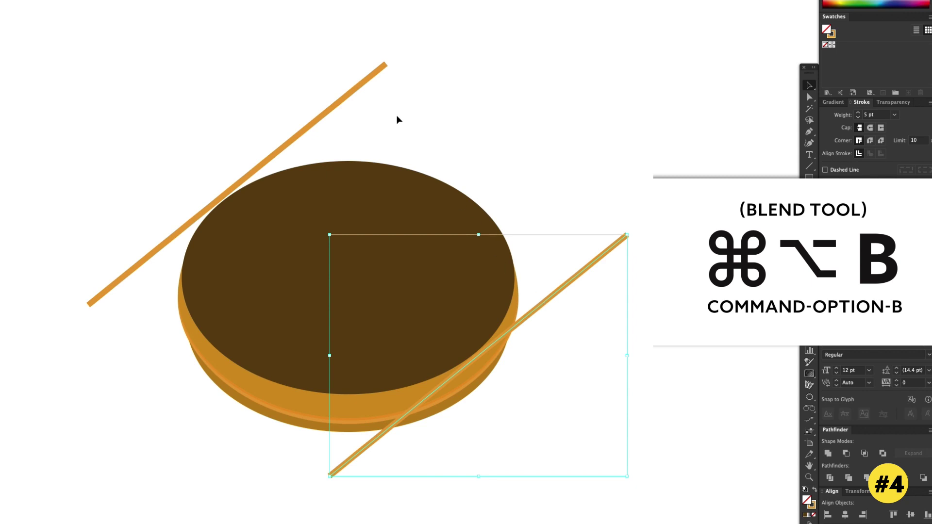
Step: Select both orange lines and blend them with Cmd+Option+B
left_click(368, 78, "shift")
key("a")
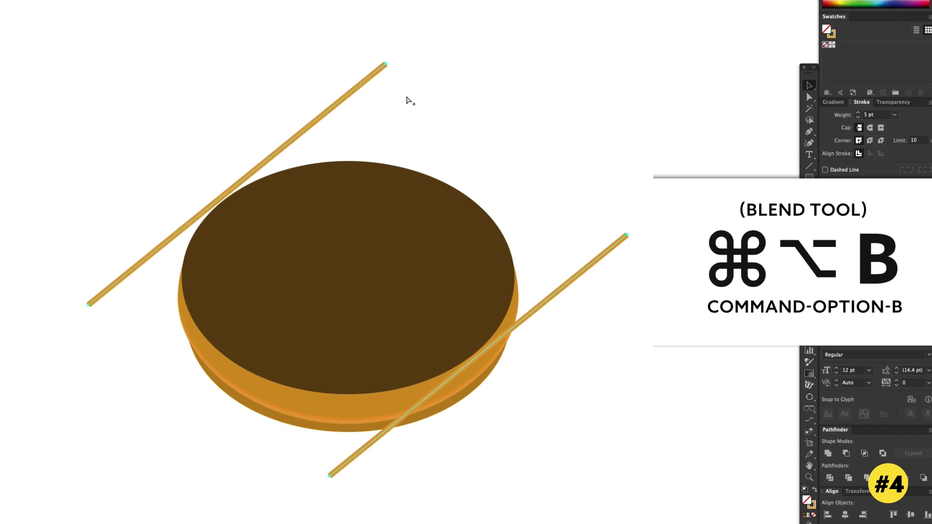
key("super+alt+b")
key("v")
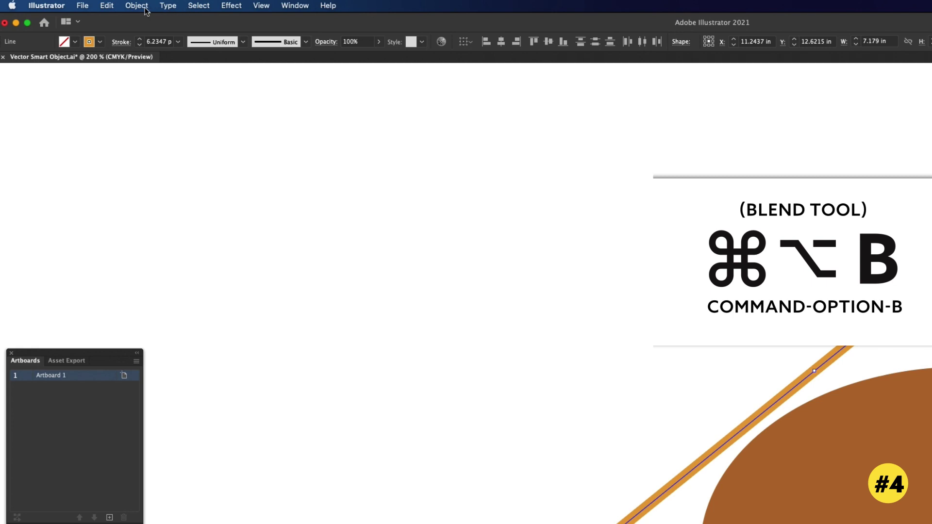
Step: Make a blend from the orange lines and set its spacing to Specified Distance
left_click(137, 5)
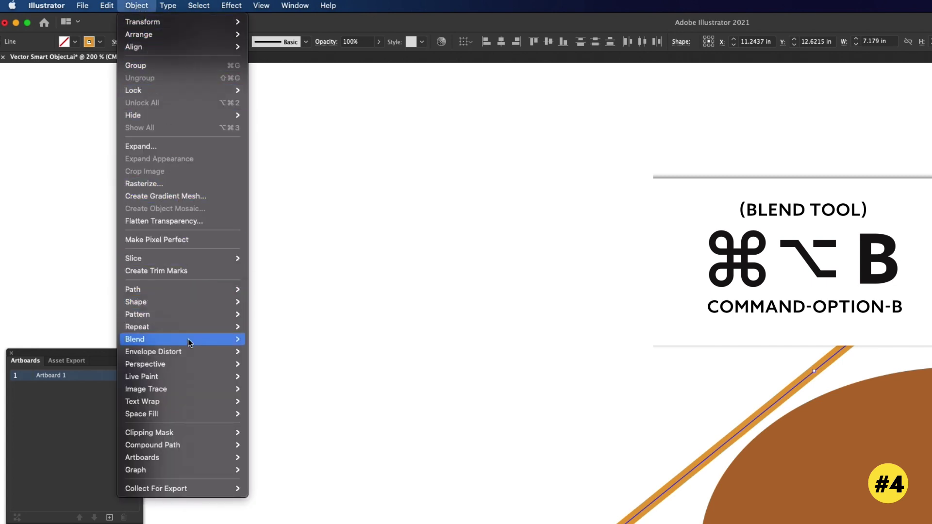
mouse_move(135, 339)
left_click(282, 340)
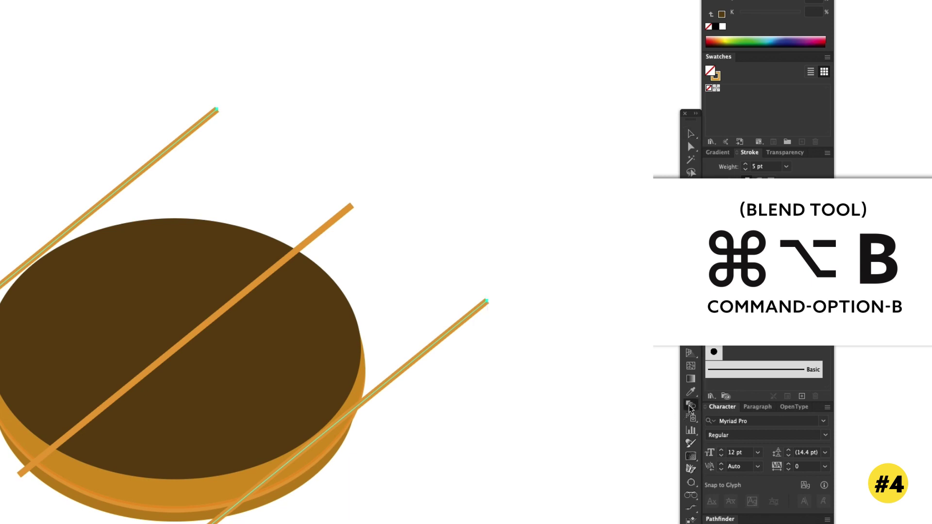
double_click(690, 407)
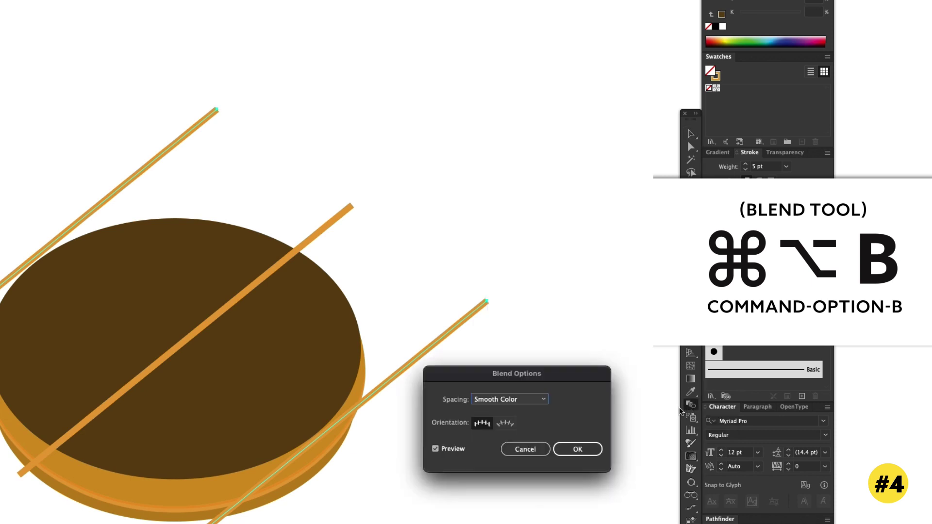
left_click(525, 403)
left_click(516, 435)
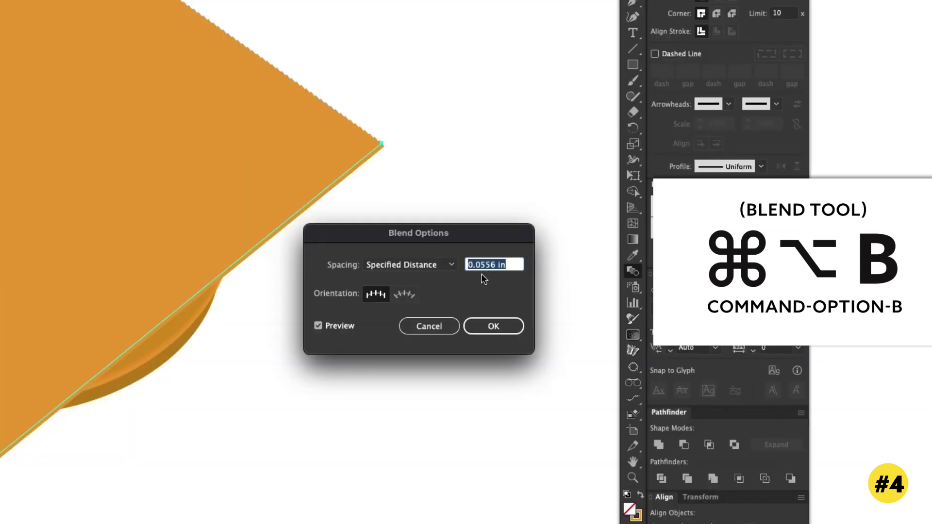
Step: Try spacing 0.0014 and 0.5 in, settle on 0.375 in, and confirm
type("0.0014")
key("Tab")
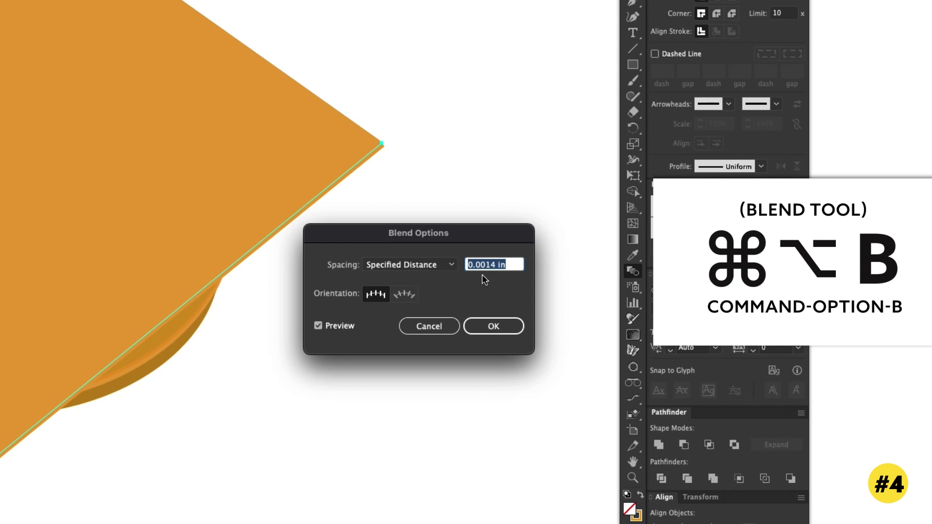
type("0.5")
key("Tab")
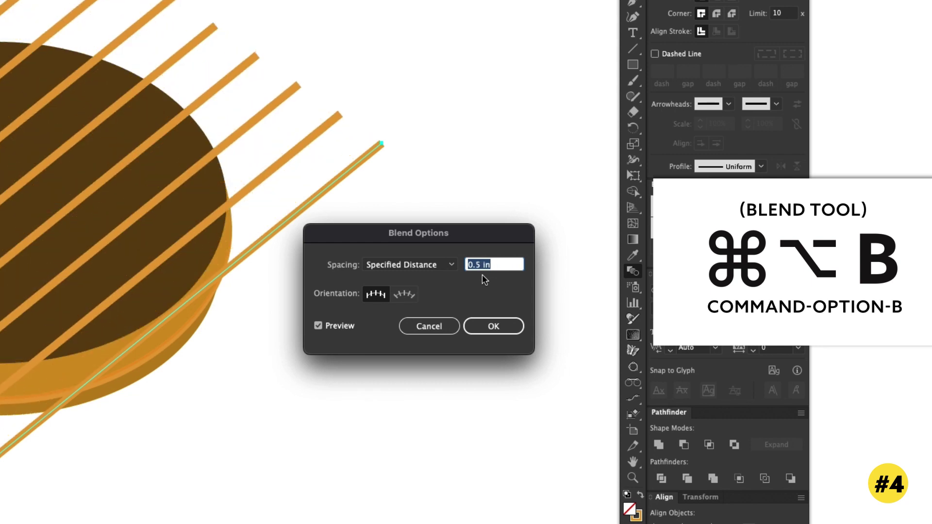
type("0.375")
key("Tab")
left_click(495, 324)
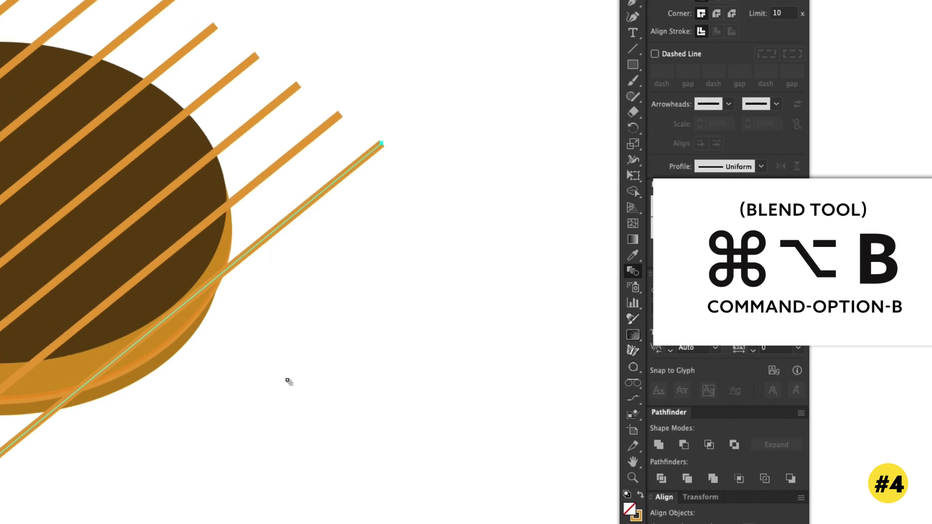
key("v")
left_click(287, 377)
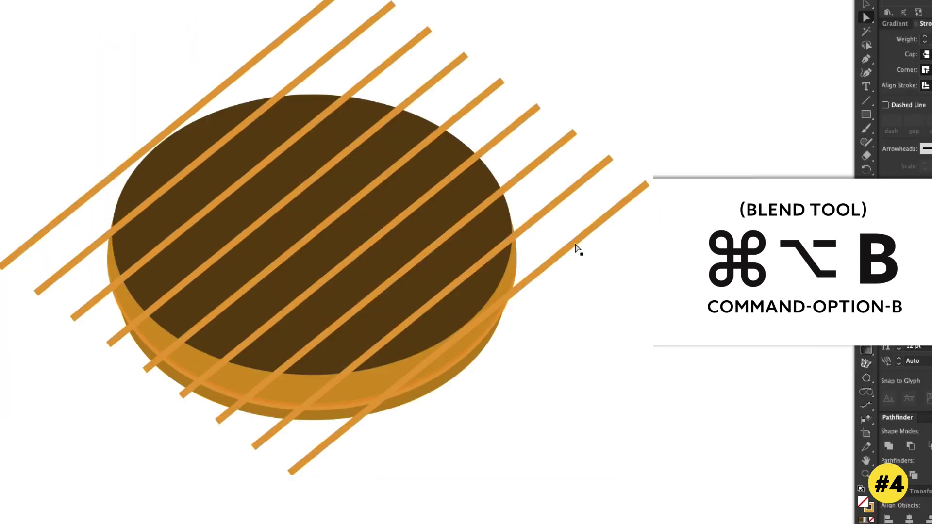
Step: Select the last diagonal line of the existing line blend
left_click(576, 244)
left_click(620, 302)
mouse_move(622, 295)
left_mouse_down()
mouse_move(652, 177)
mouse_move(625, 447)
mouse_move(323, 418)
mouse_move(330, 467)
mouse_move(379, 450)
mouse_move(392, 453)
mouse_move(381, 472)
left_mouse_up()
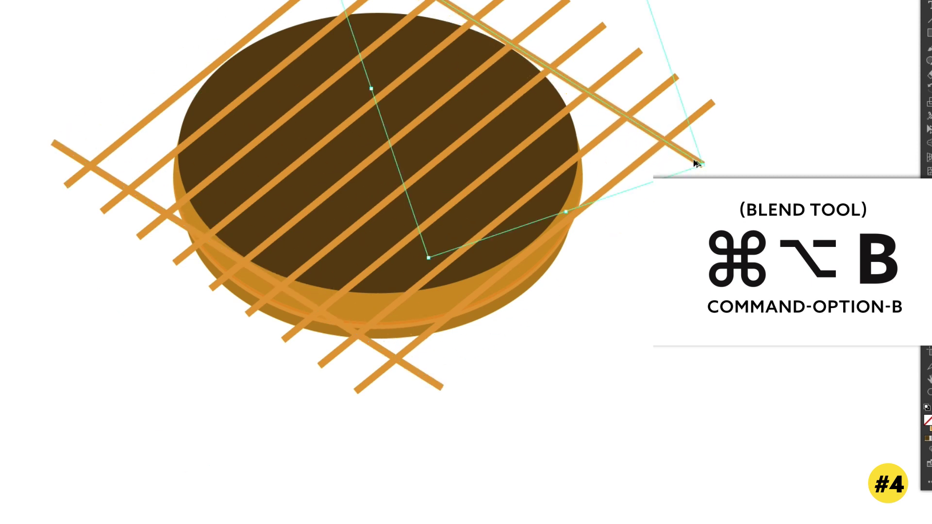
Step: Blend the two crossing lines with Specified Distance spacing of 0.5 in
left_click(436, 383, "shift")
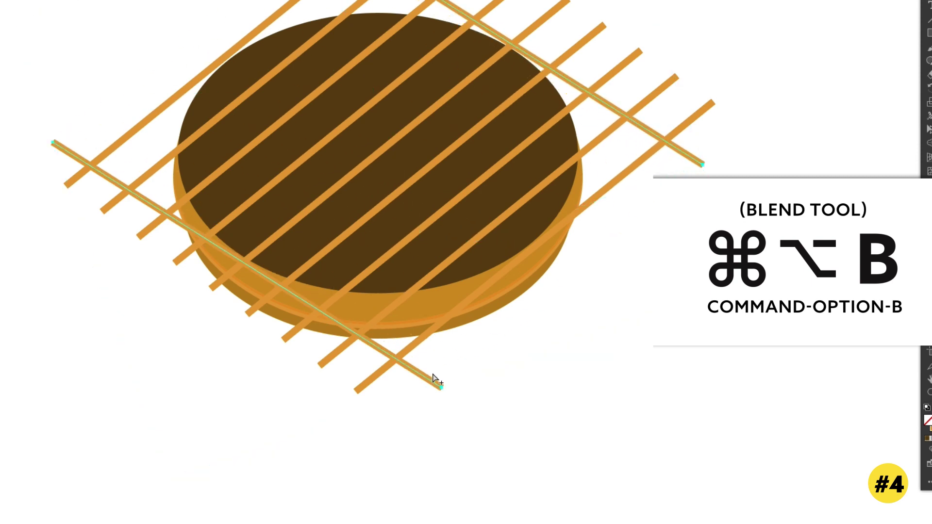
key("ctrl+alt+b")
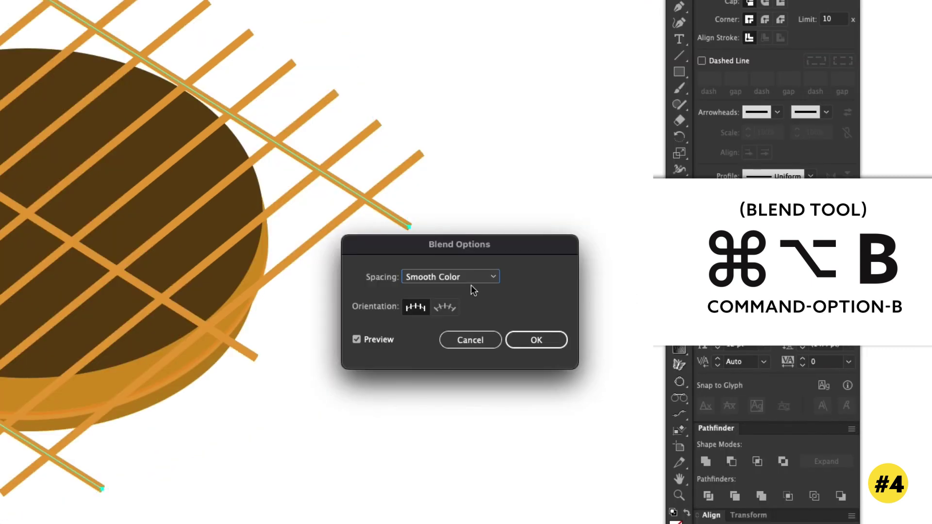
left_click(467, 278)
left_click(469, 320)
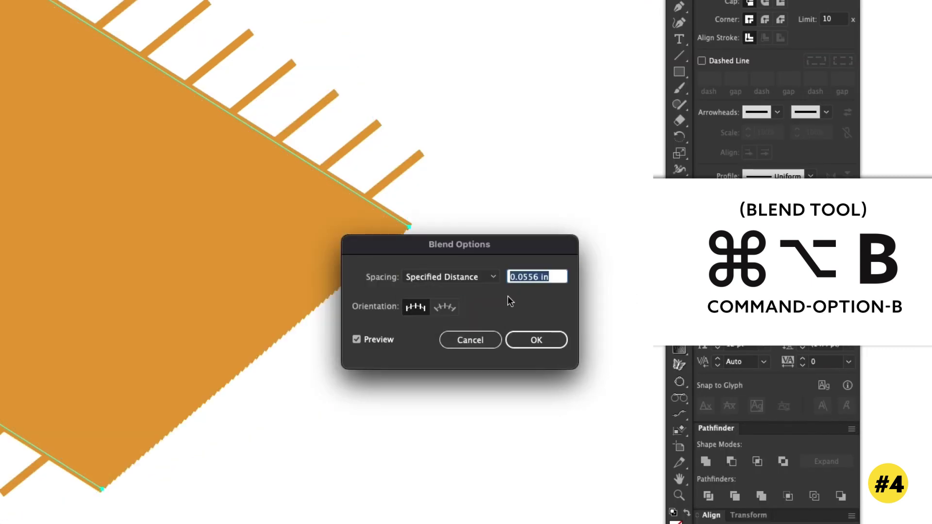
type("0.5")
key("Tab")
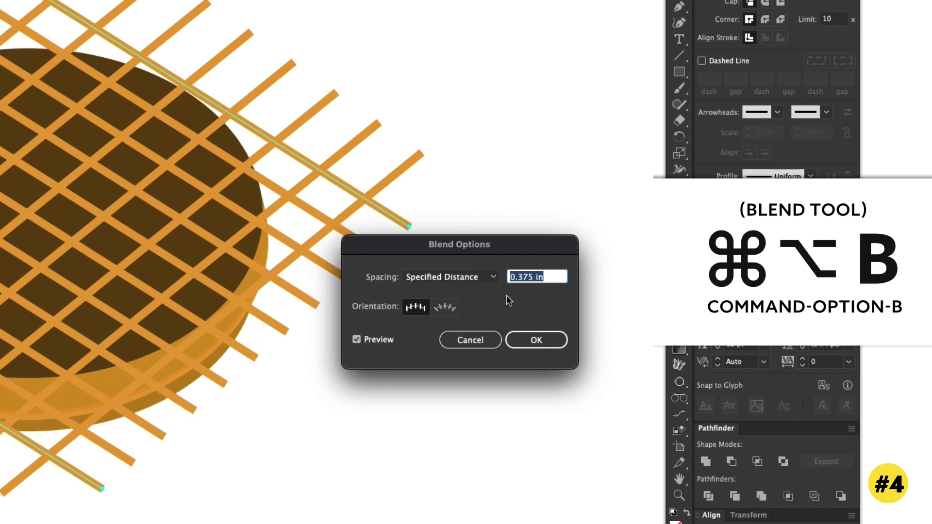
left_click(537, 340)
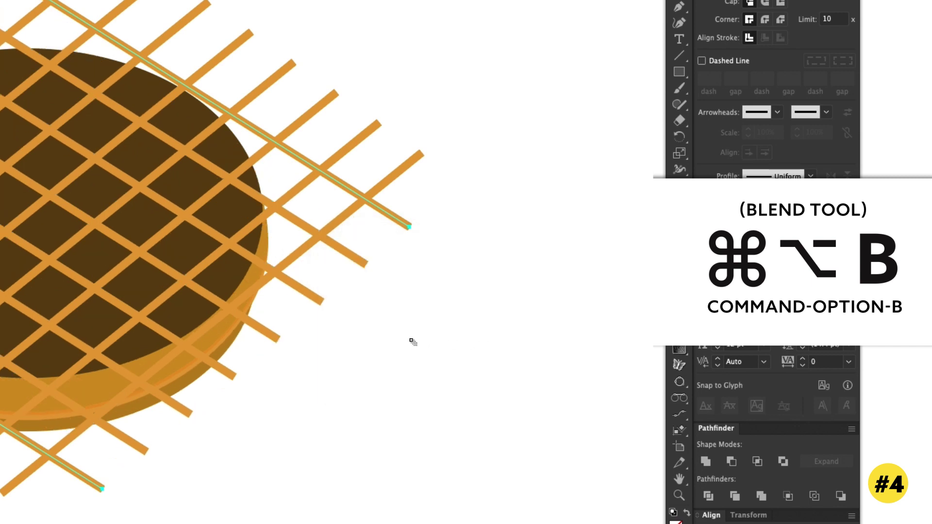
Step: Expand both grid blends into paths and clip them inside the brown ellipse with Ctrl+7
key("v")
left_click_drag(460, 121, 384, 275)
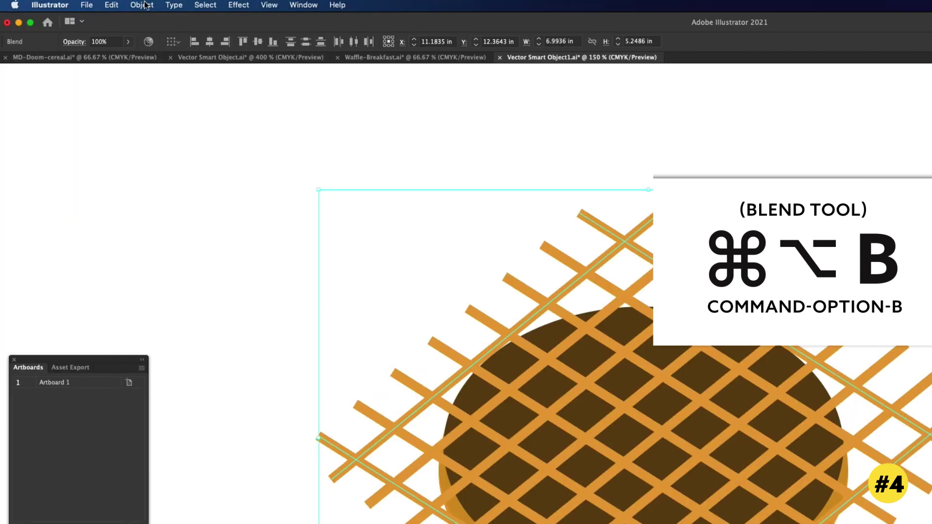
left_click(141, 5)
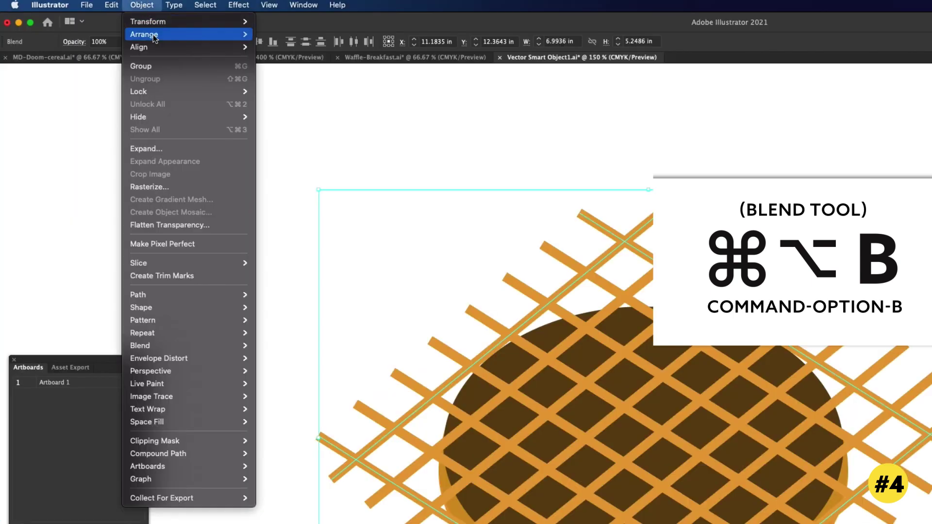
left_click(187, 152)
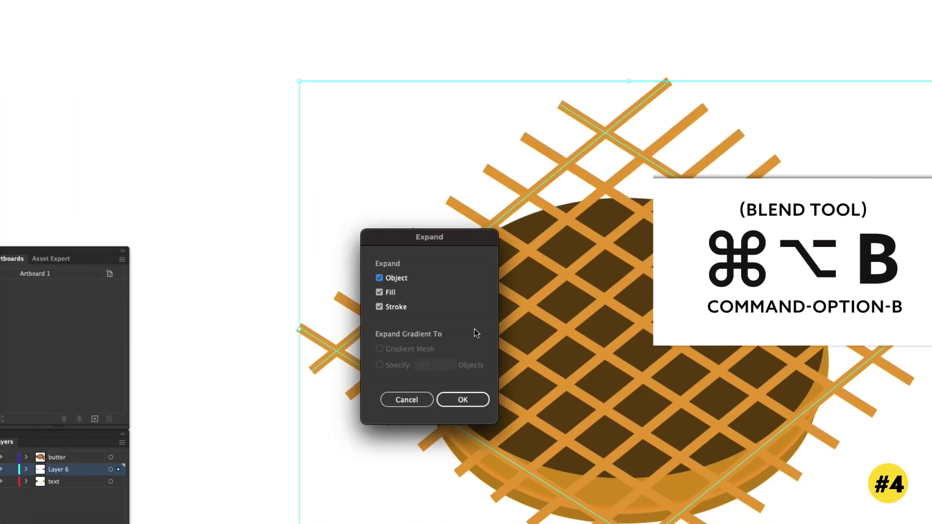
left_click(470, 401)
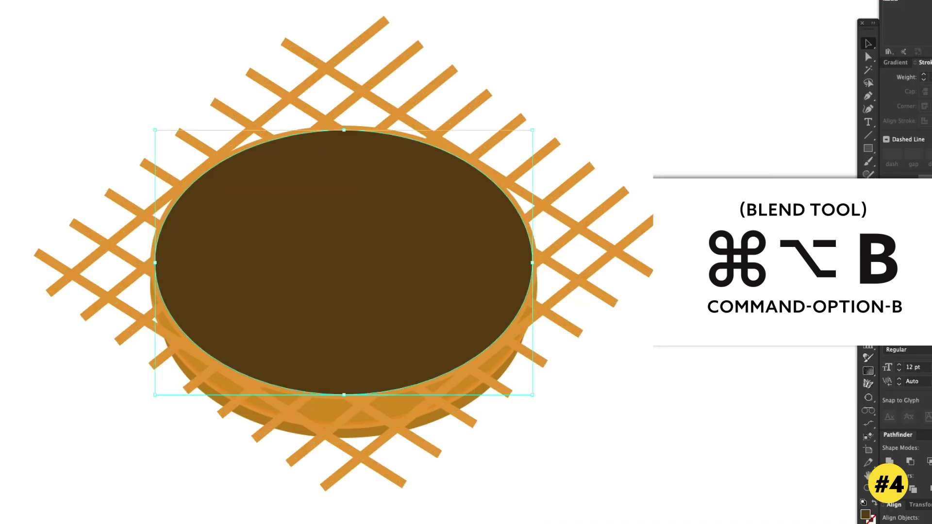
left_click(605, 297, "shift")
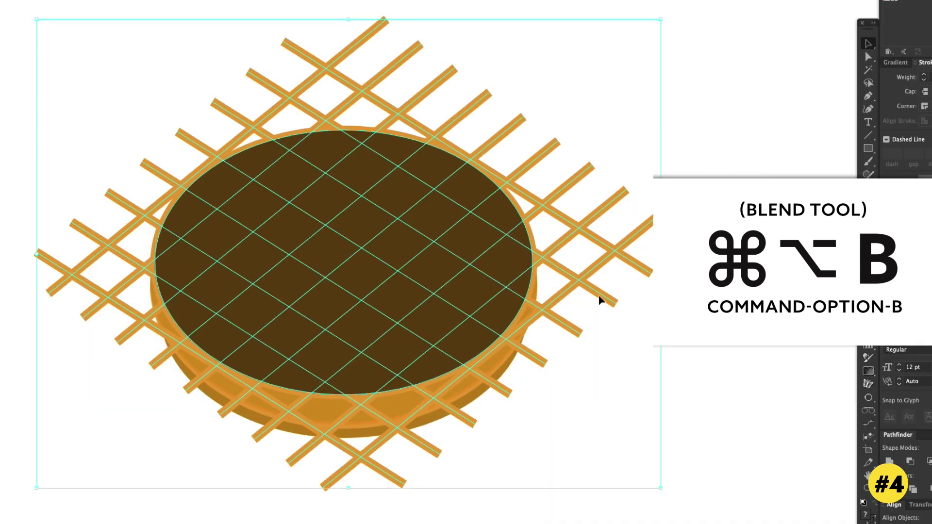
key("ctrl+7")
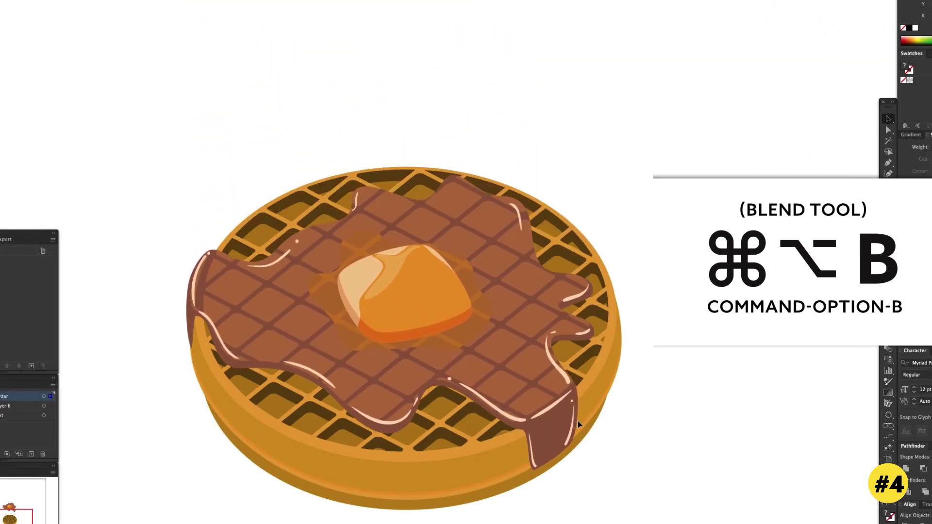
Step: Draw a red circle below the computer and place an overlapping copy to its right
left_click(575, 429)
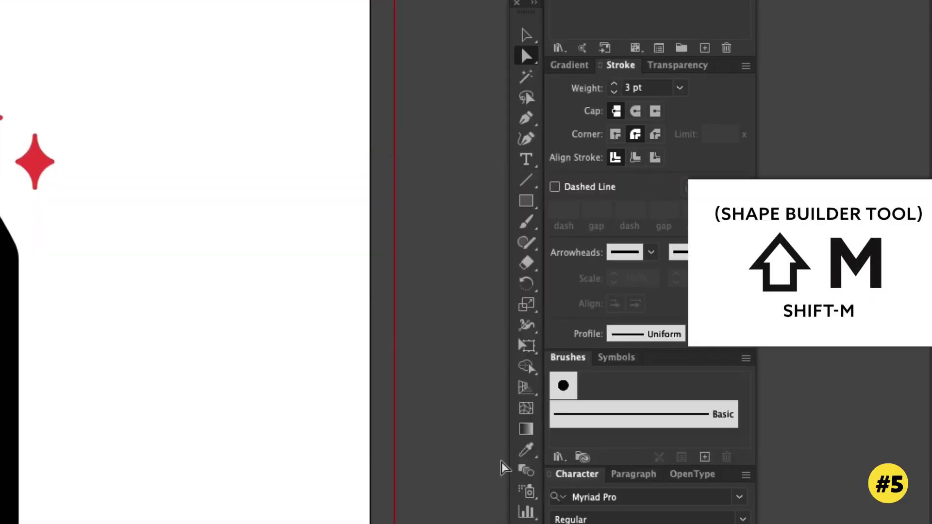
left_click(531, 367)
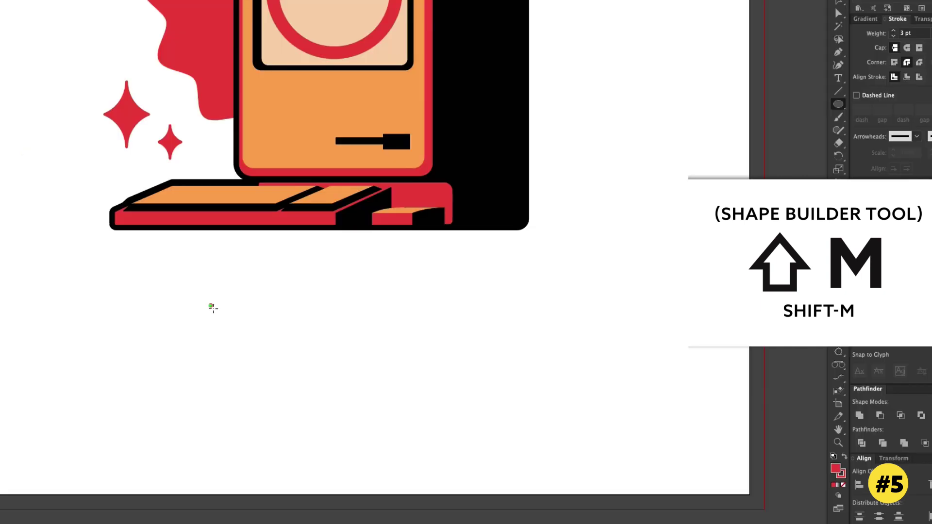
left_click_drag(210, 306, 342, 438)
key("v")
left_click(377, 396)
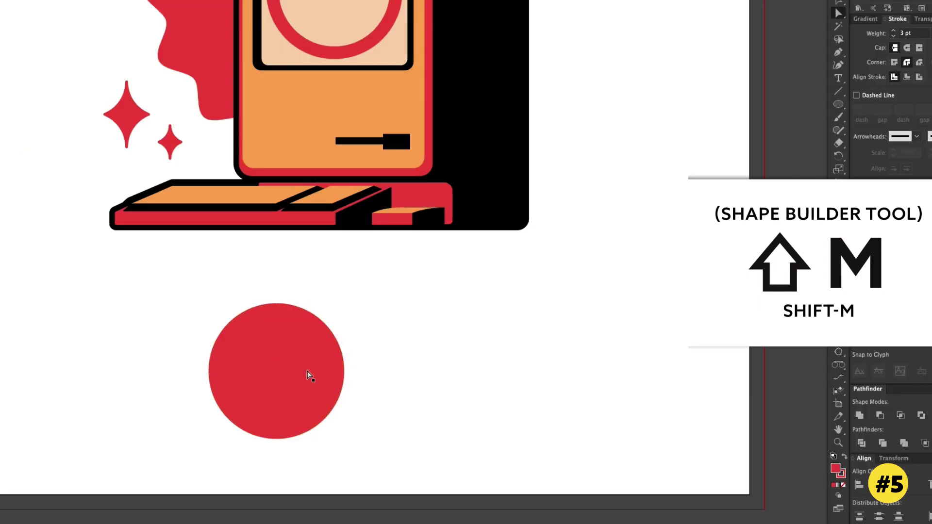
left_click_drag(307, 375, 398, 387)
Step: Select both circles and split their overlap into a lens shape with Shape Builder
left_click(397, 387)
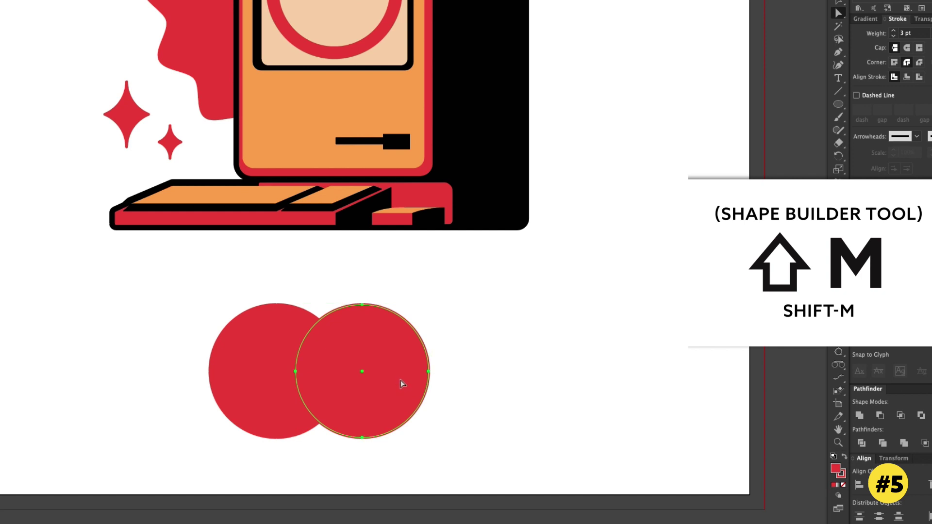
left_click(478, 330)
left_click_drag(483, 317, 226, 446)
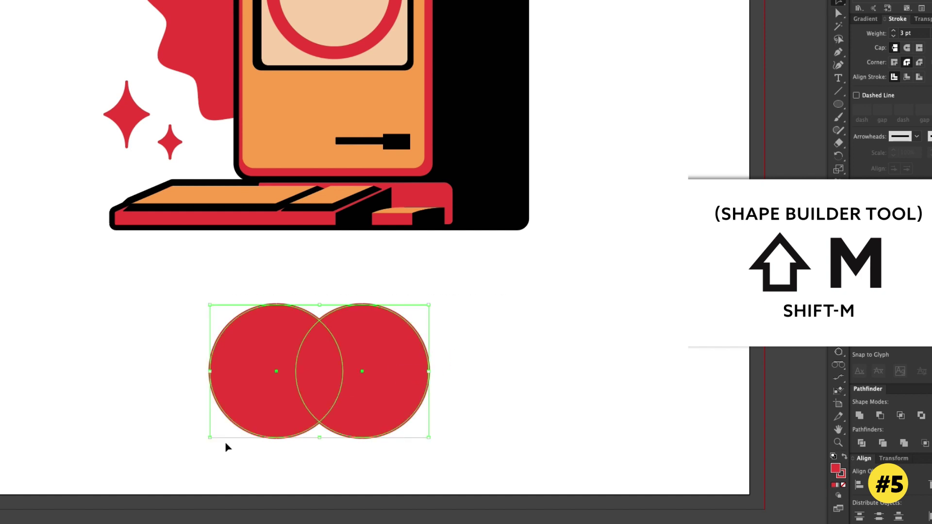
key("shift+m")
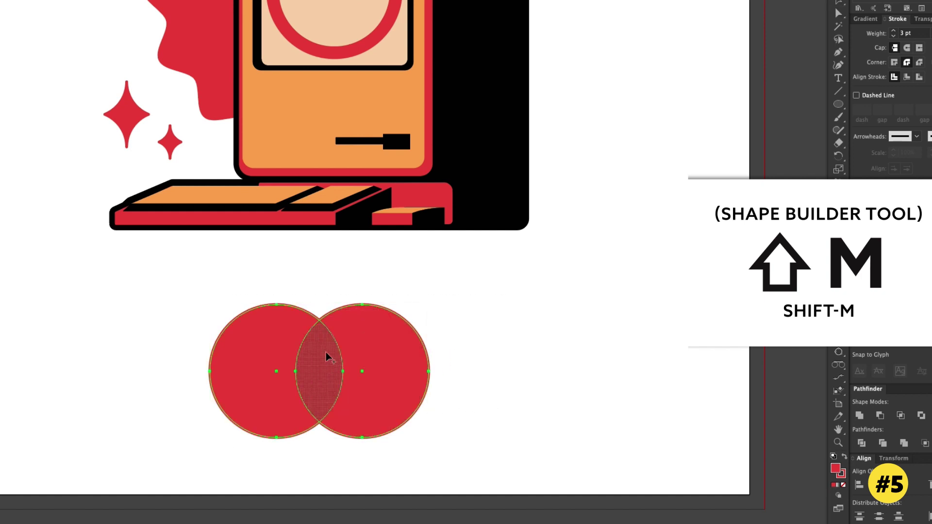
left_click(342, 370)
Step: Delete the lens-shaped overlap and spread the two crescents apart
key("v")
left_click(445, 291)
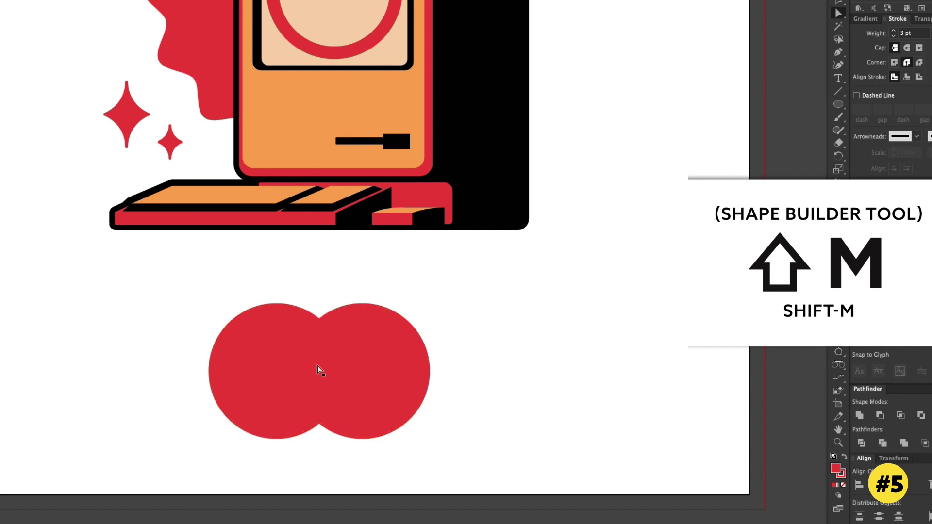
left_click(318, 369)
key("Delete")
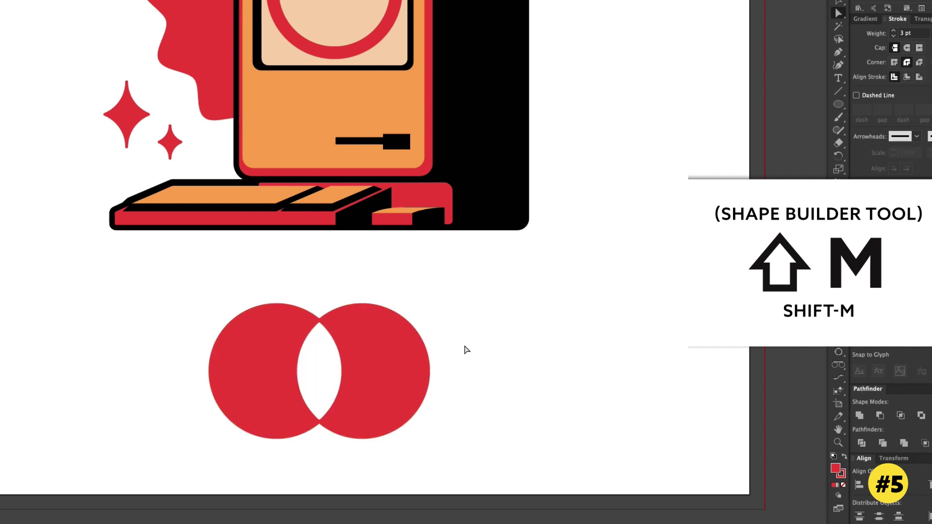
key("v")
left_click_drag(400, 370, 467, 376)
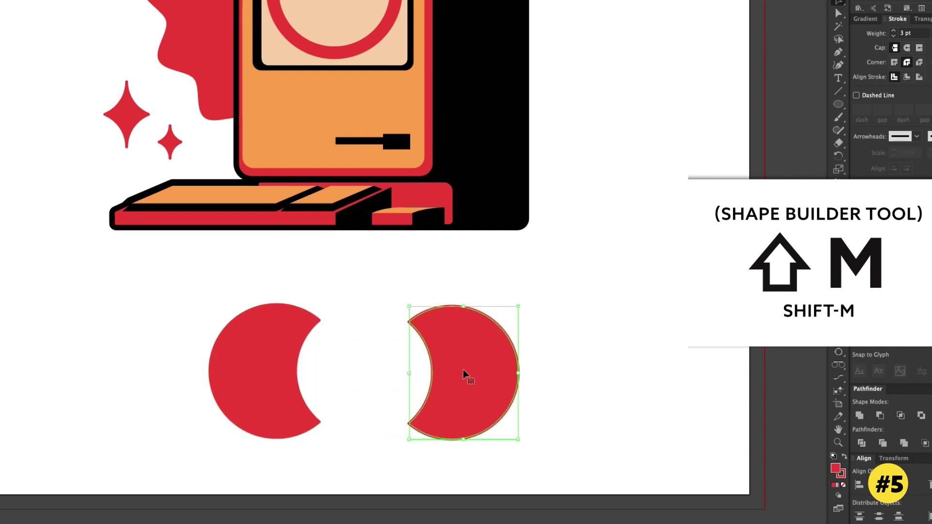
left_click_drag(262, 397, 236, 397)
left_click_drag(160, 292, 542, 347)
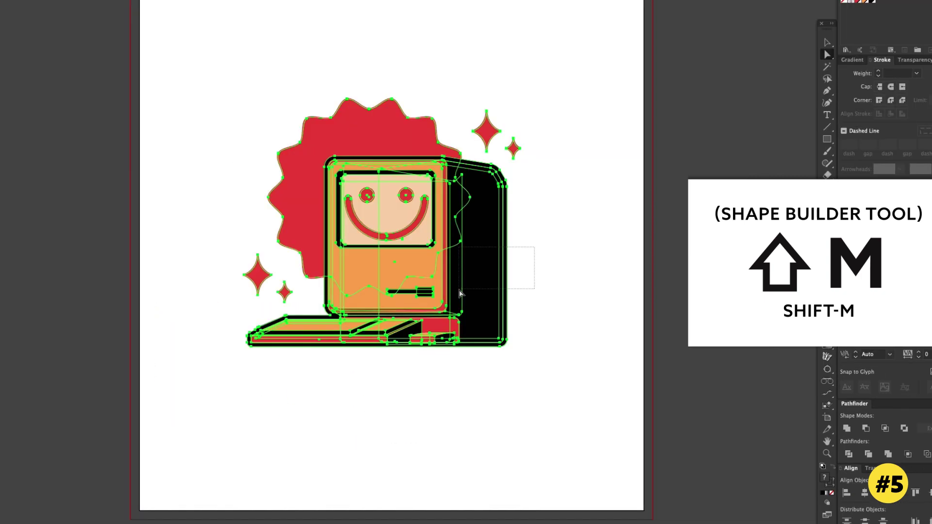
Step: Unite the computer's right half, back, left strip, screen and orange keyboard top with Shape Builder
left_click(460, 293)
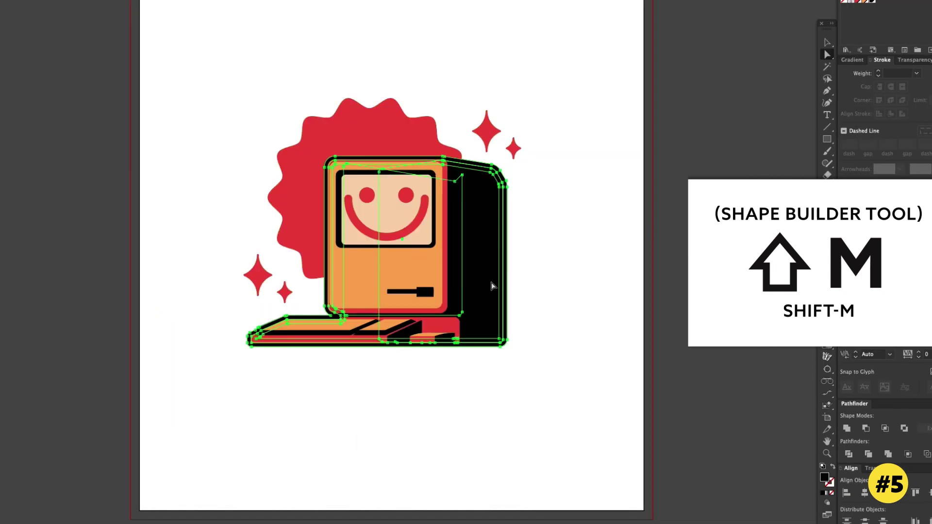
key("shift+m")
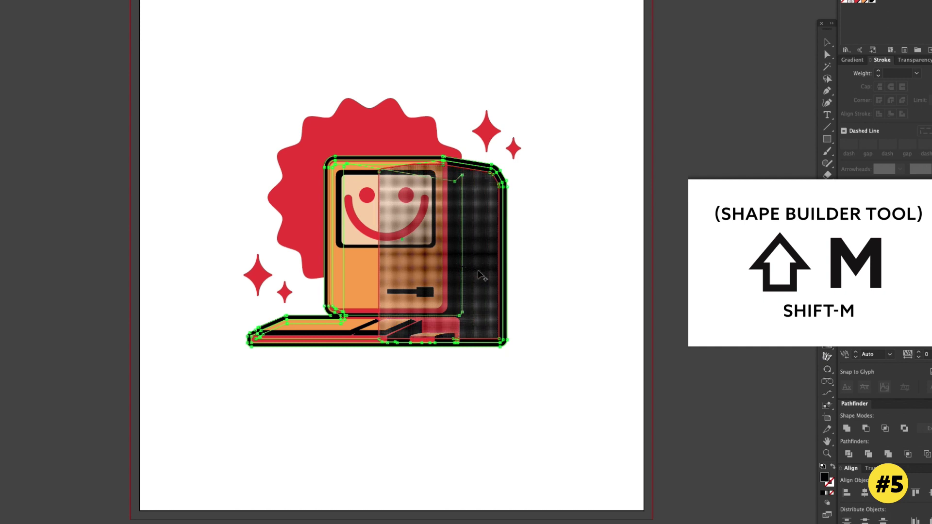
left_click_drag(505, 275, 510, 271)
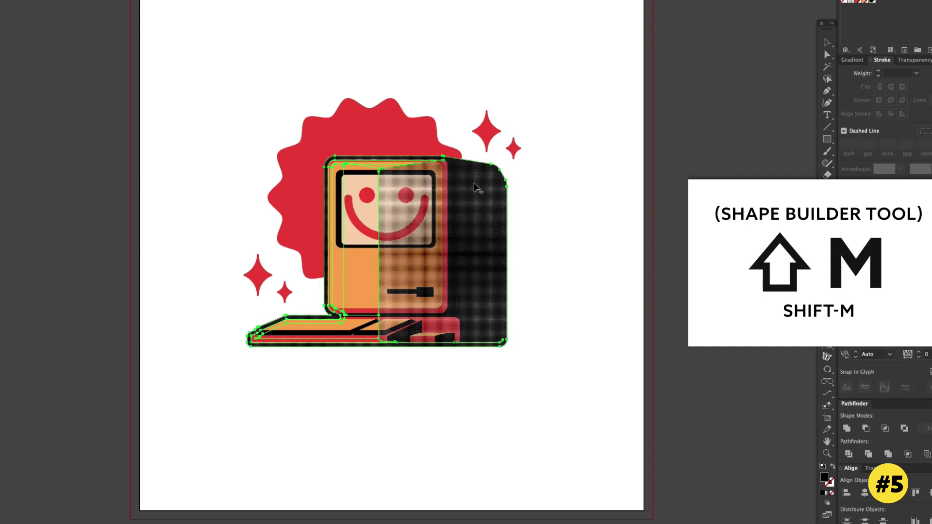
left_click_drag(401, 167, 357, 245)
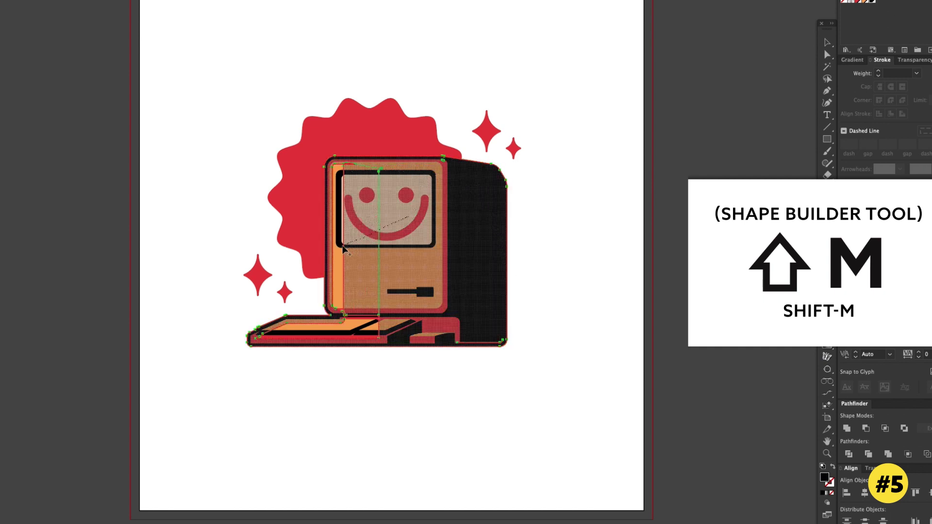
left_click_drag(406, 298, 374, 326)
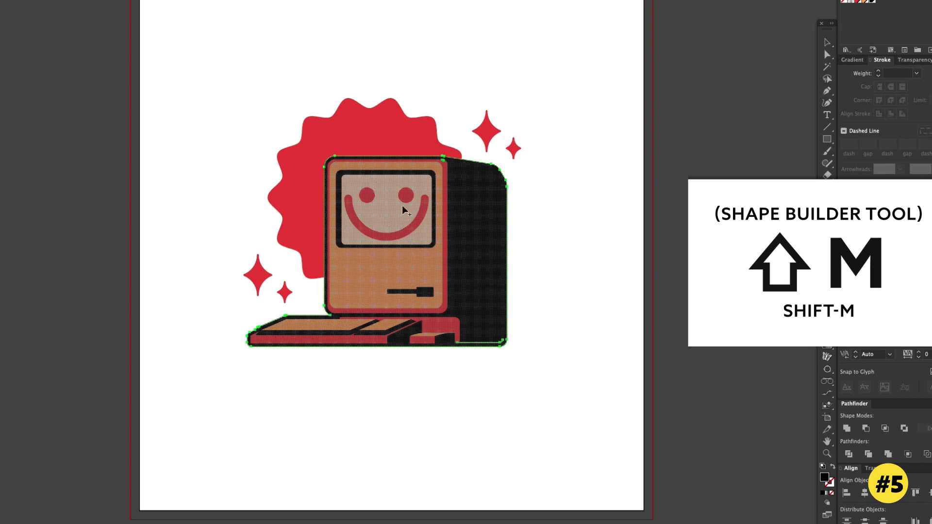
left_click_drag(346, 327, 411, 212)
Step: Deselect, zoom in and check the merged computer in Outline view
key("a")
left_click(562, 256)
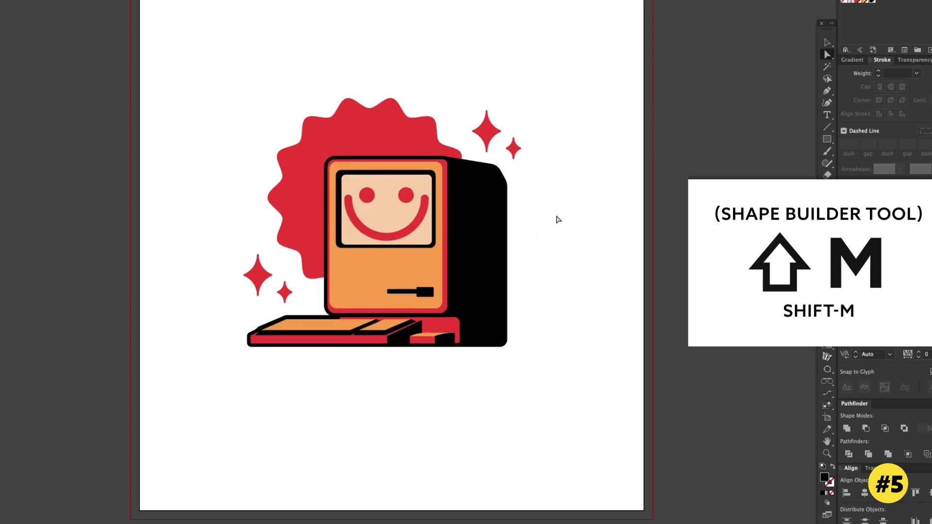
key("ctrl+plus")
key("ctrl+y")
key("ctrl+y")
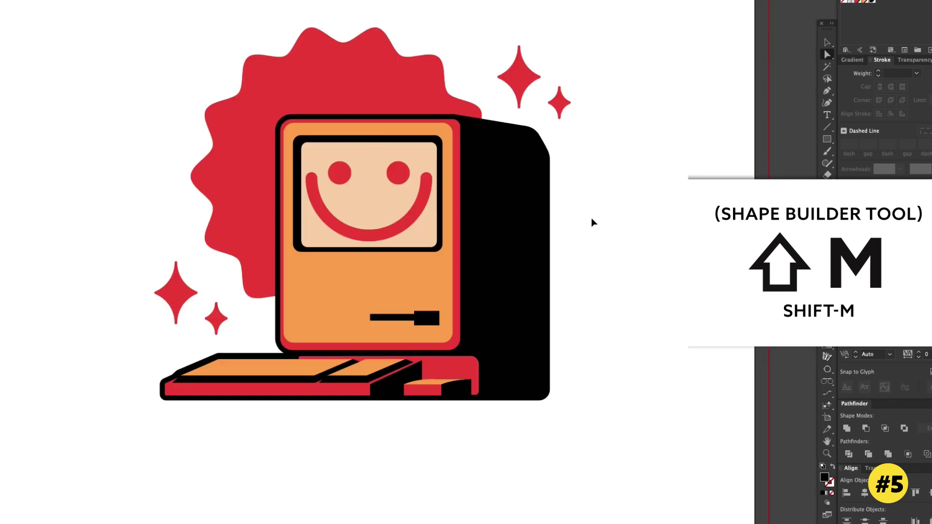
left_click_drag(585, 228, 564, 242)
key("v")
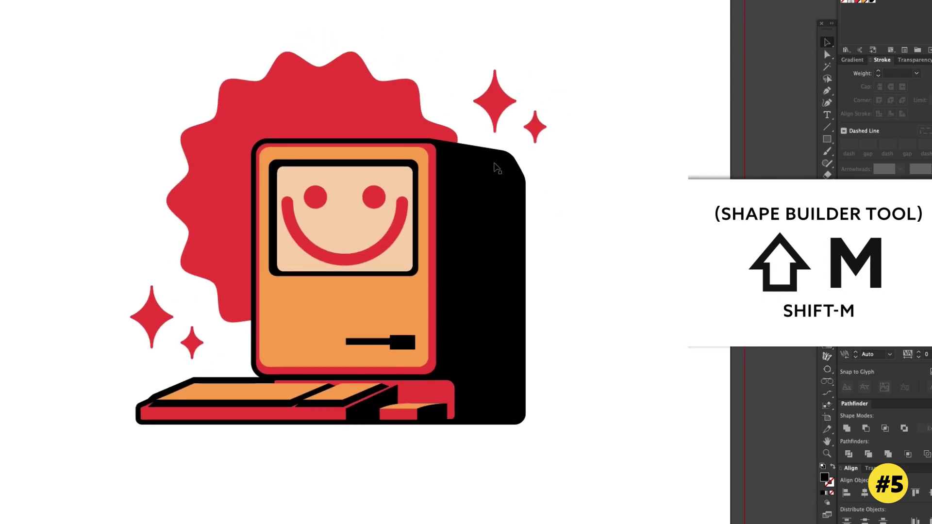
key("ctrl+a")
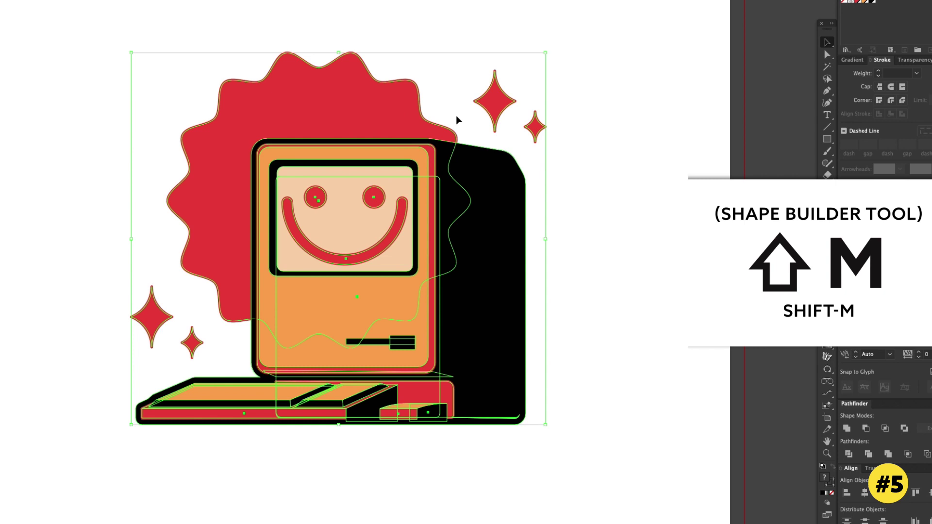
key("a")
left_click(451, 108)
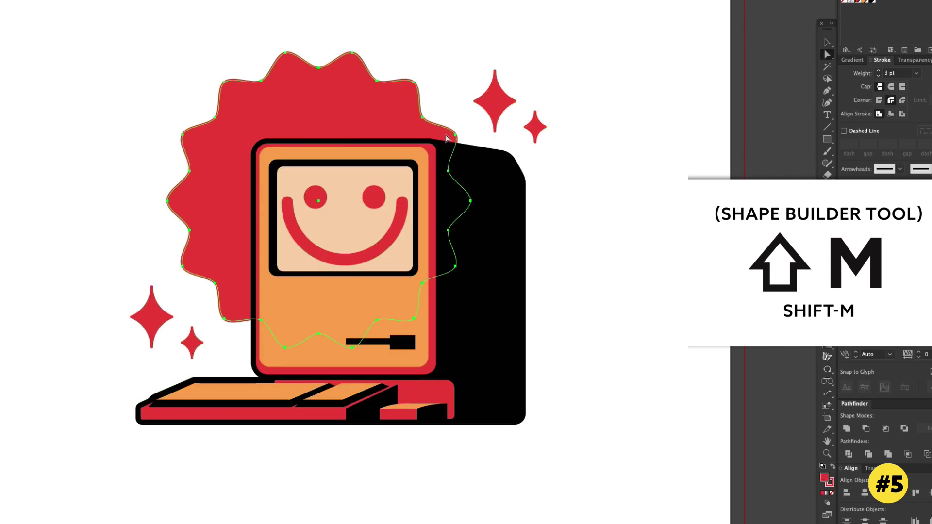
left_click(447, 136)
left_click(541, 273)
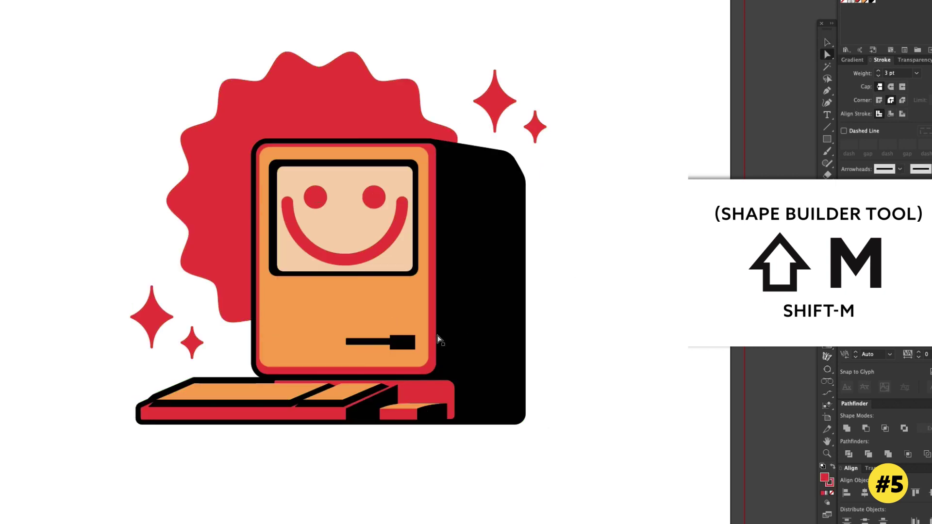
mouse_move(433, 339)
left_mouse_down()
mouse_move(512, 292)
mouse_move(434, 344)
left_mouse_up()
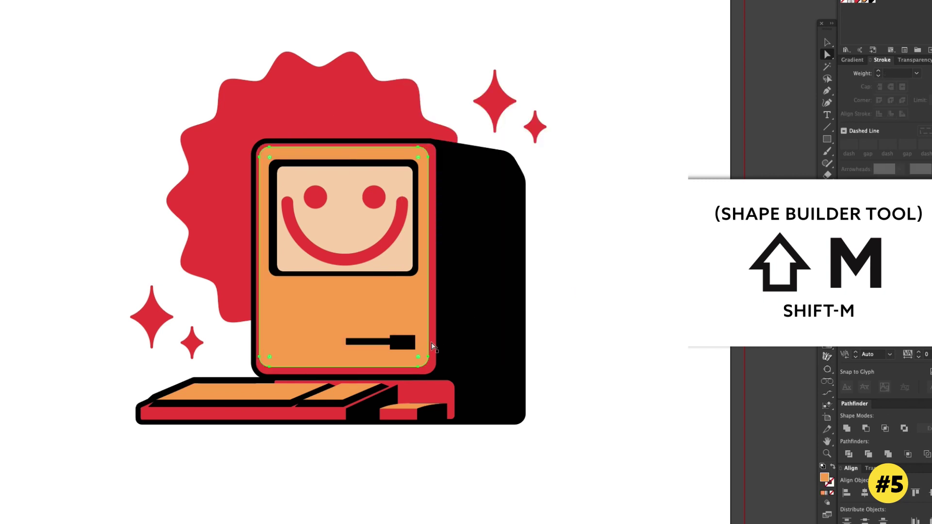
key("shift+m")
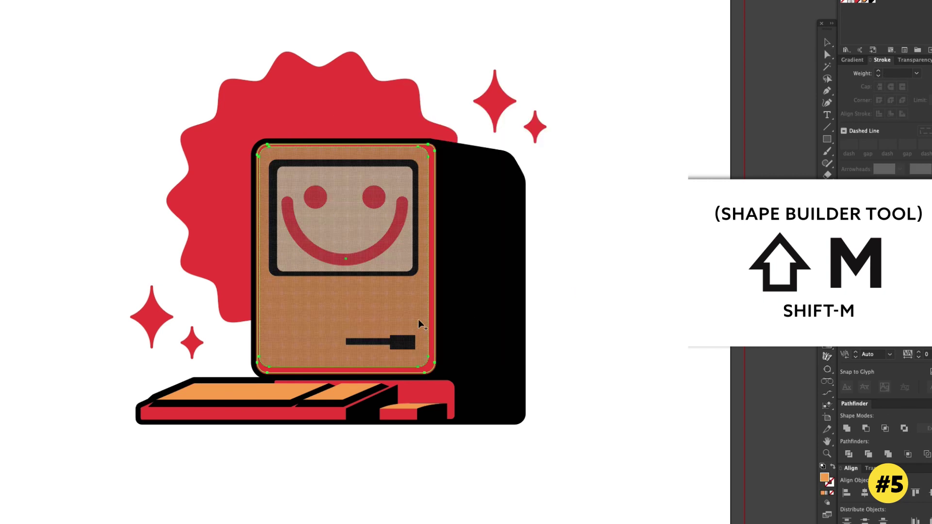
left_click(426, 318)
key("a")
mouse_move(420, 339)
left_mouse_down()
mouse_move(482, 270)
mouse_move(406, 311)
left_mouse_up()
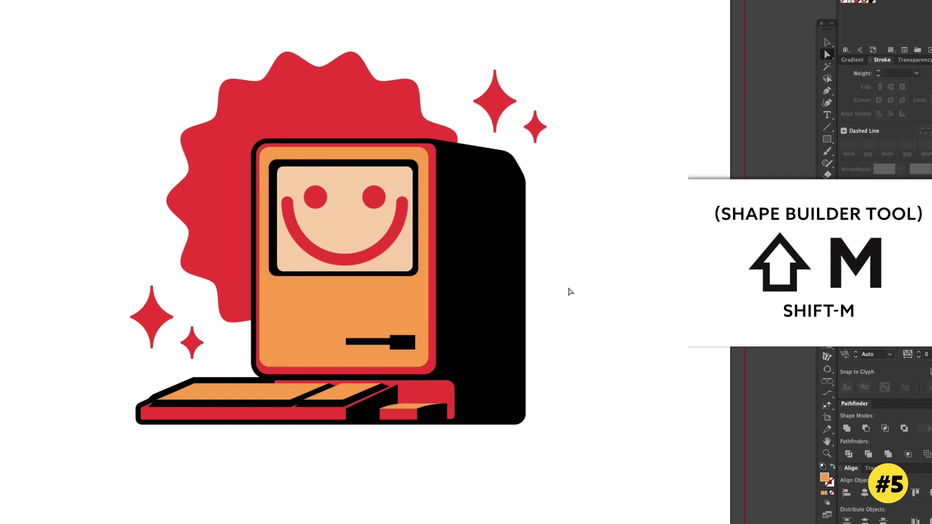